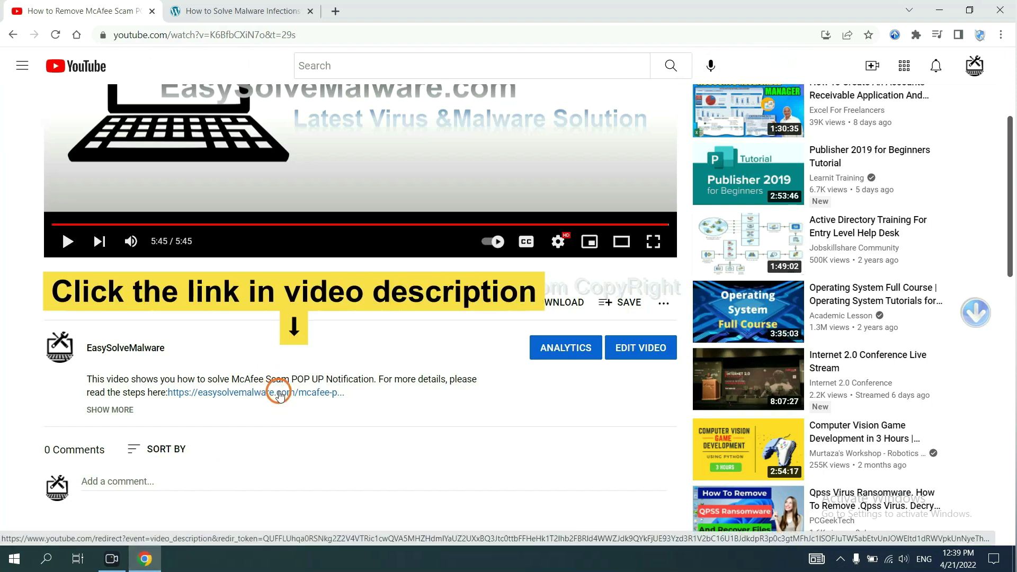
- Download SpyHunter for Windows from the easysolvemalware.com guide and launch the installer
{"action": "left_click", "coordinate": [258, 9]}
{"action": "scroll", "coordinate": [1014, 274], "scroll_direction": "down", "scroll_amount": 3}
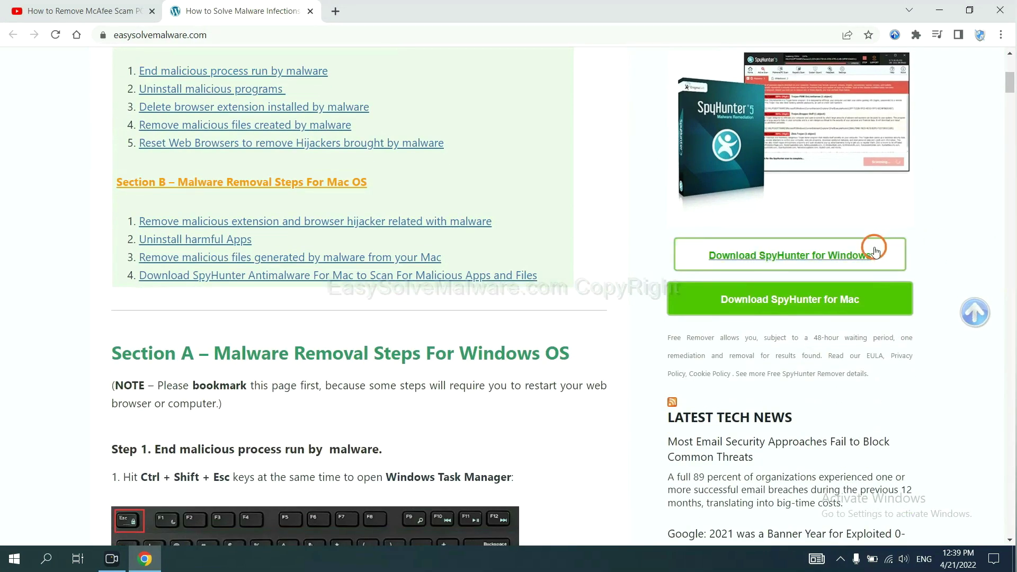
{"action": "left_click", "coordinate": [861, 253]}
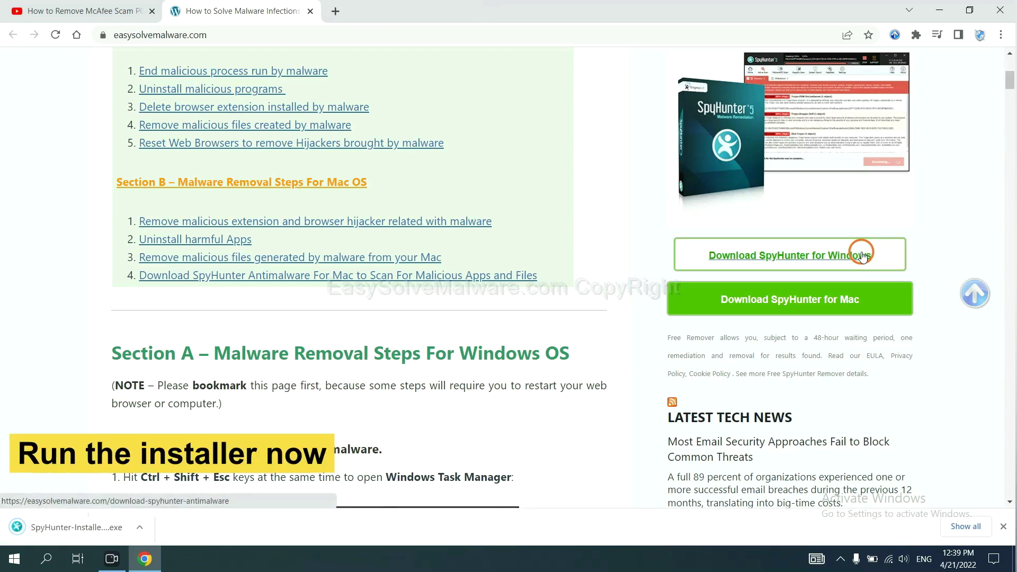
{"action": "left_click", "coordinate": [63, 529]}
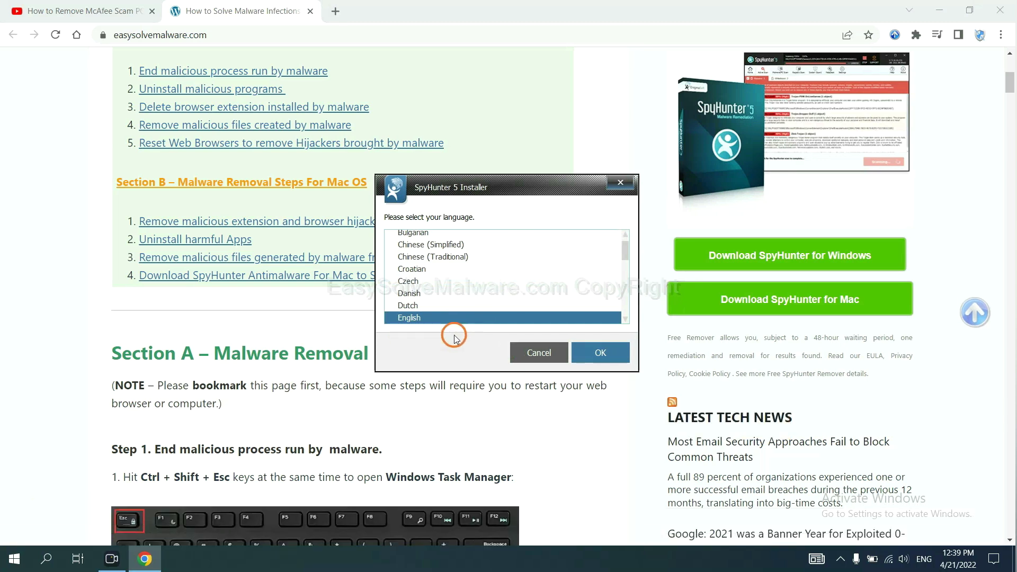
- Install SpyHunter 5 in English, accepting the EULA and Privacy Policy, and finish setup
{"action": "left_click", "coordinate": [585, 350]}
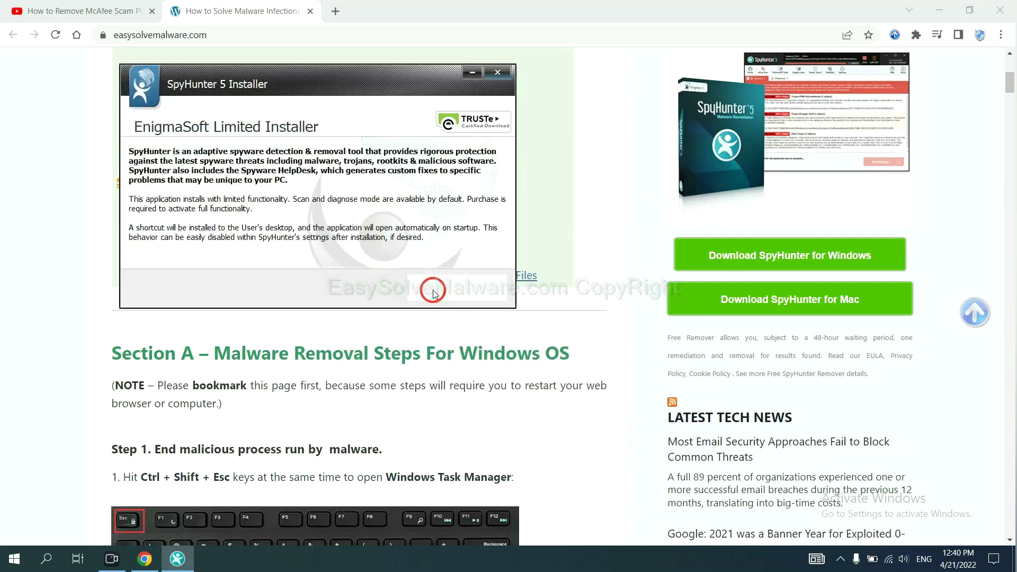
{"action": "left_click", "coordinate": [432, 292]}
{"action": "left_click", "coordinate": [327, 255]}
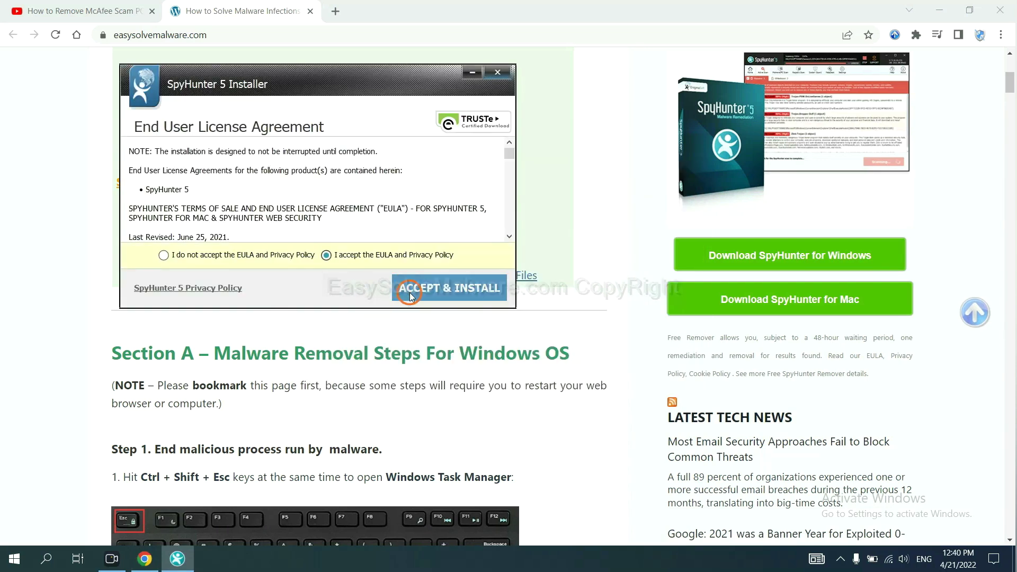
{"action": "left_click", "coordinate": [411, 295]}
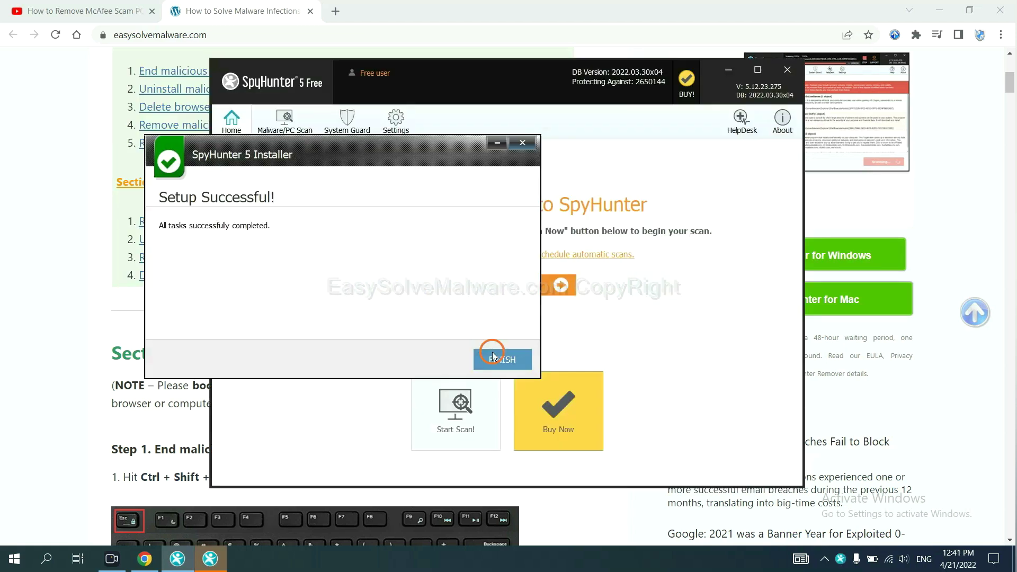
{"action": "left_click", "coordinate": [498, 359]}
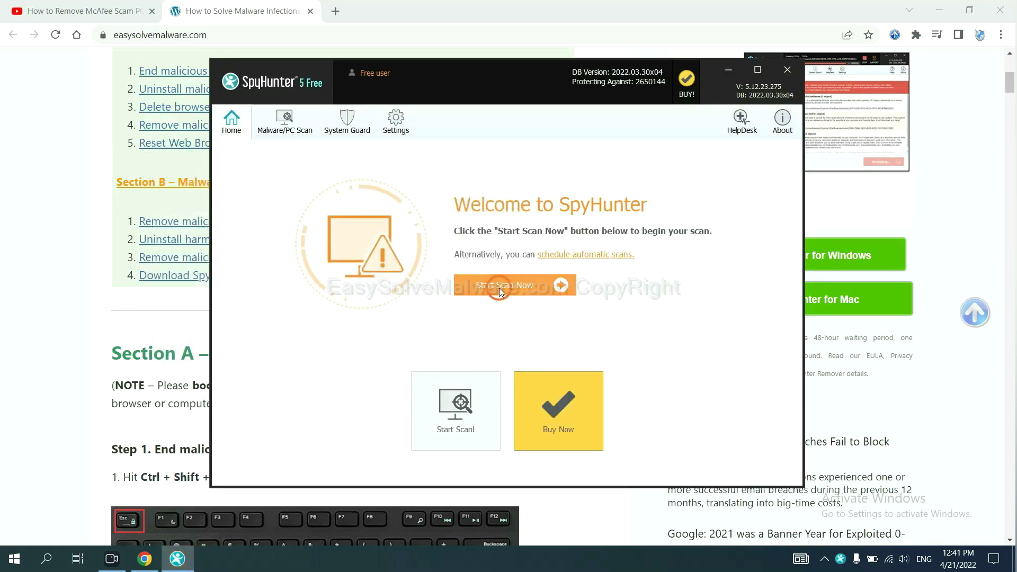
- Run a SpyHunter scan and move past the remove360.bat unknown-object results
{"action": "left_click", "coordinate": [499, 288]}
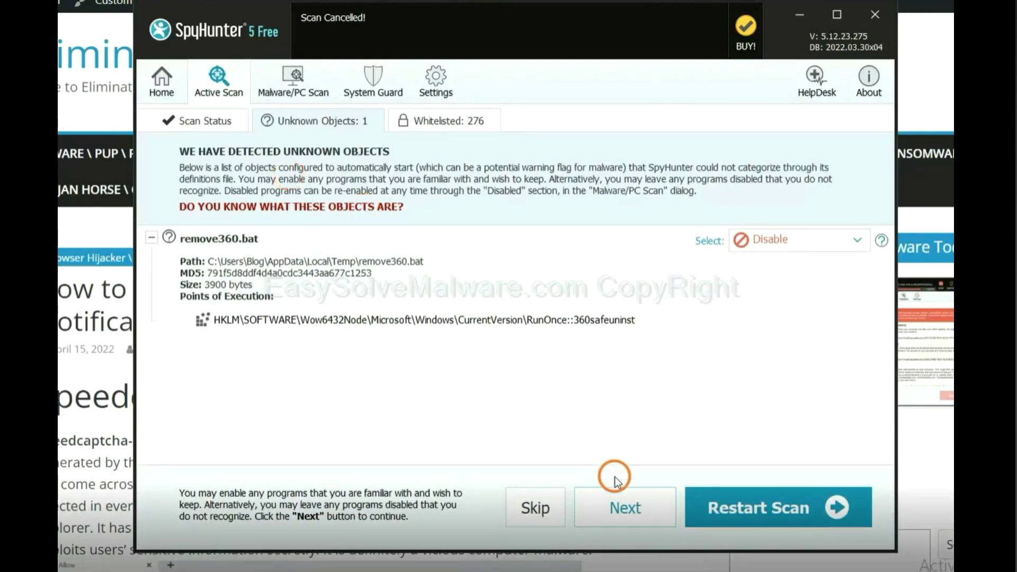
{"action": "left_click", "coordinate": [619, 506]}
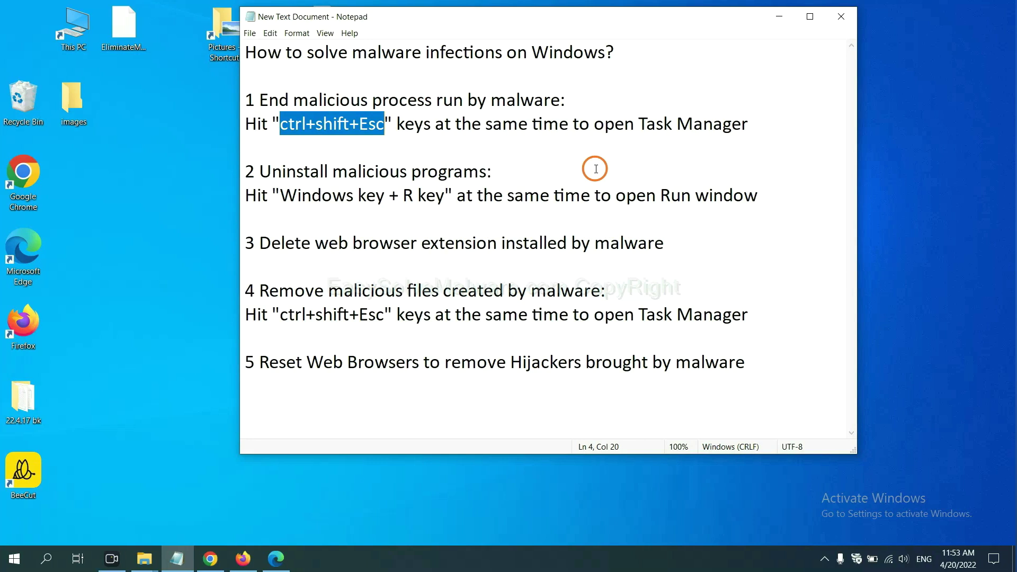
{"action": "left_click", "coordinate": [350, 127]}
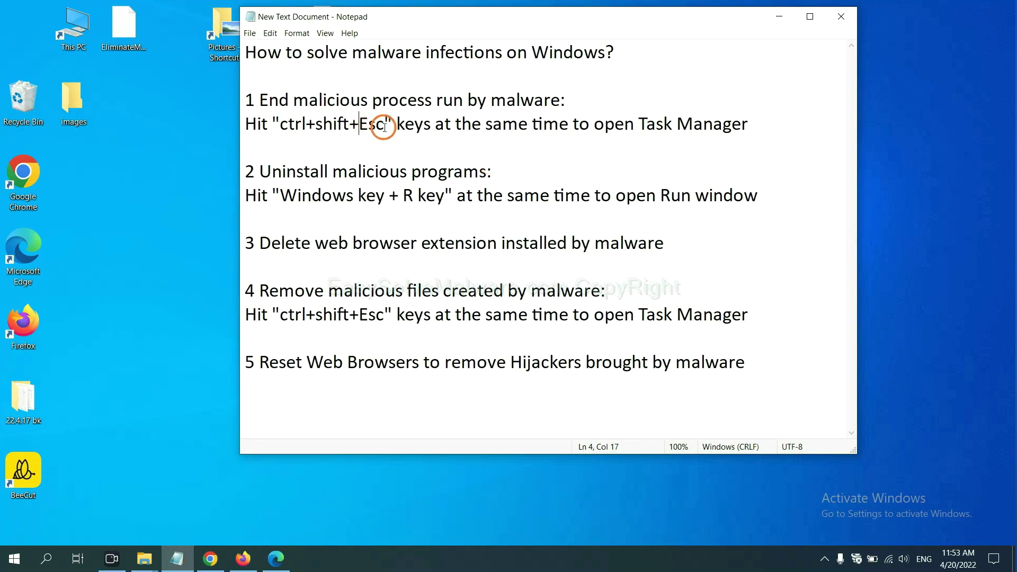
{"action": "left_click_drag", "start_coordinate": [386, 127], "coordinate": [282, 127]}
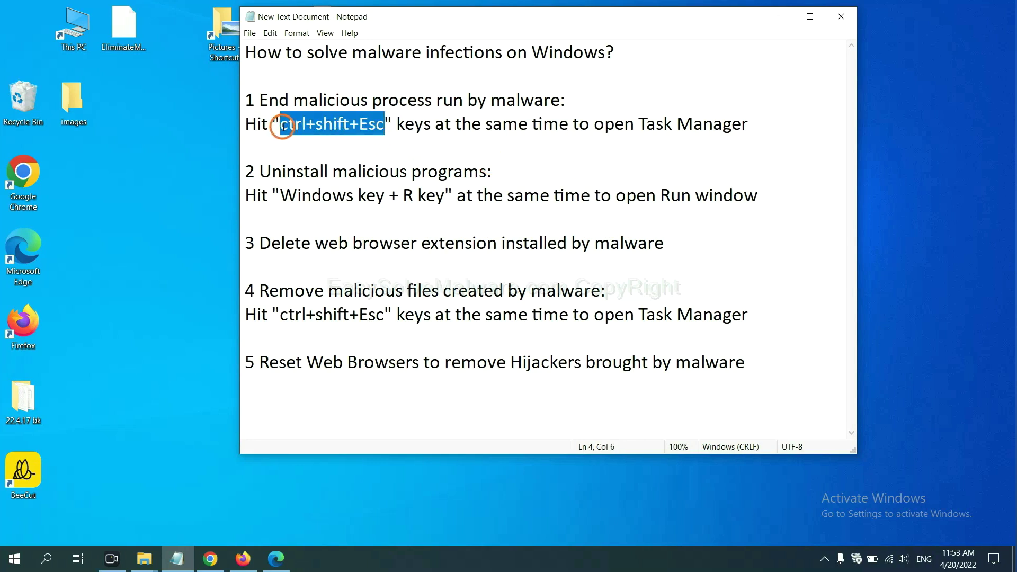
{"action": "key", "text": "ctrl+shift+Escape"}
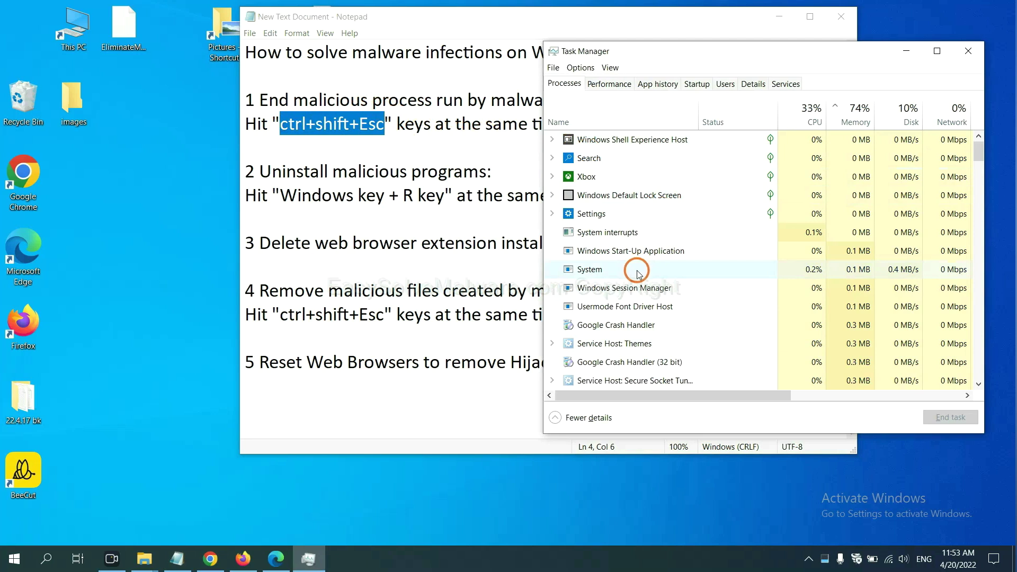
{"action": "left_click", "coordinate": [678, 268]}
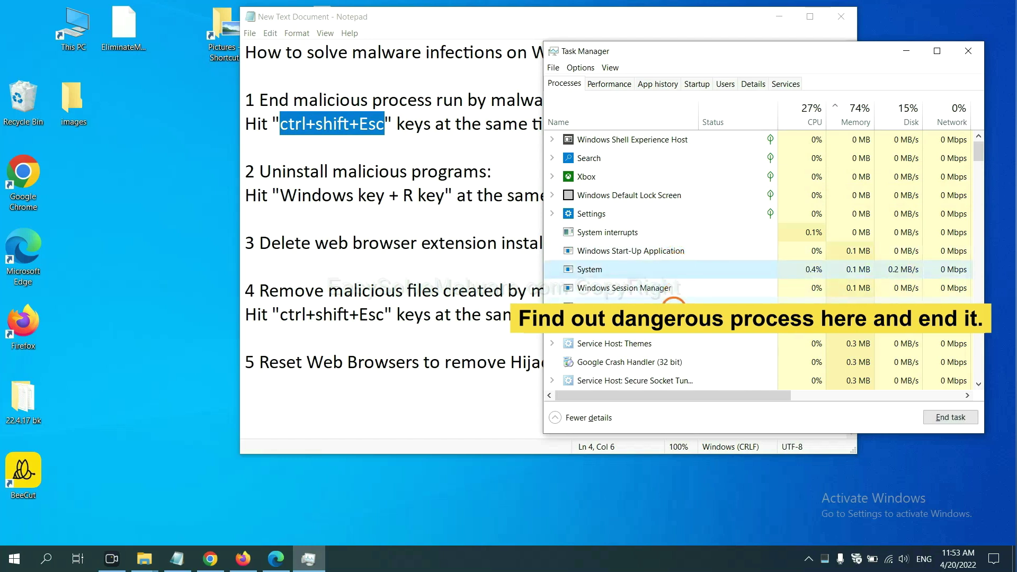
{"action": "left_click", "coordinate": [675, 302]}
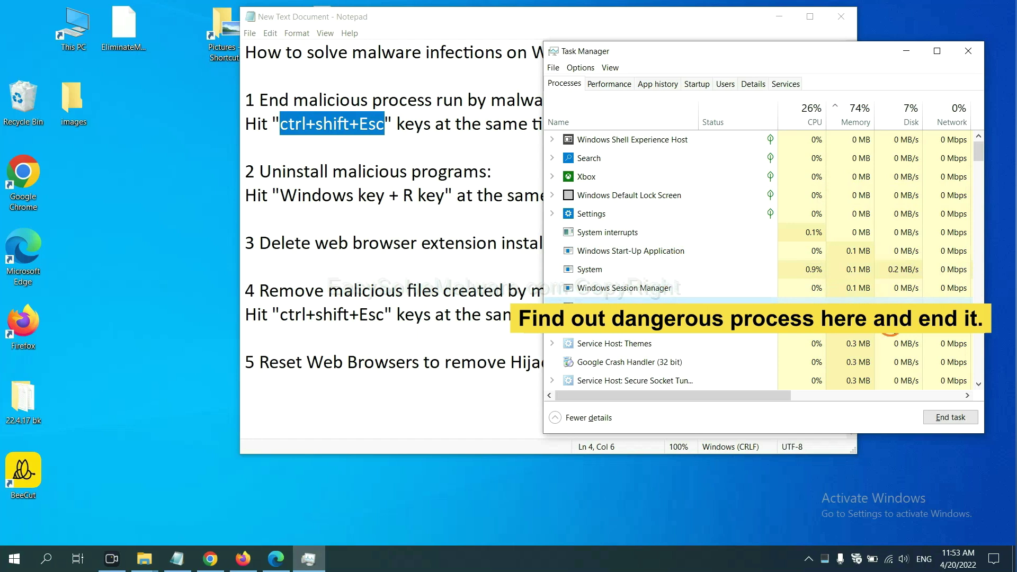
{"action": "left_click", "coordinate": [960, 417]}
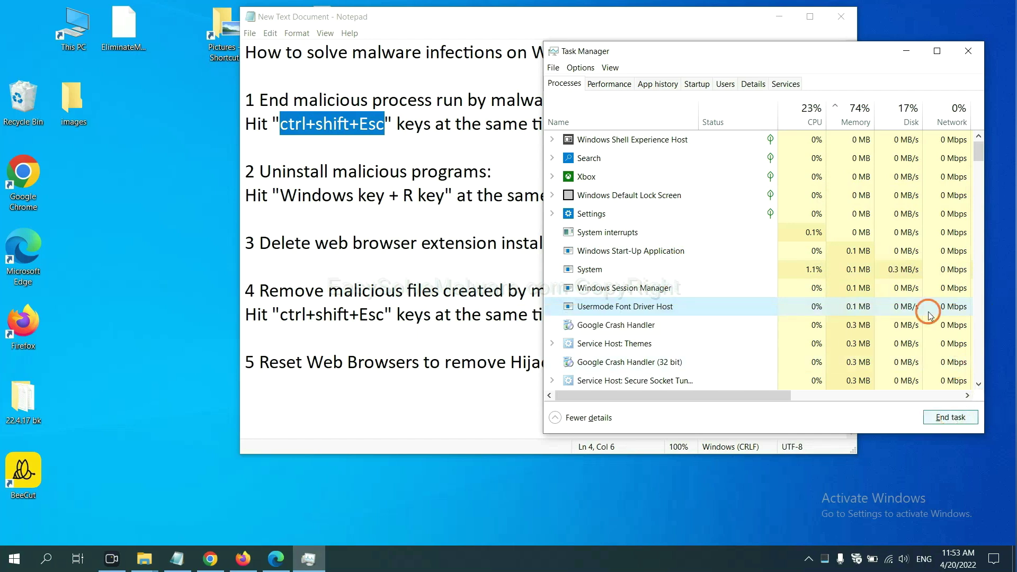
{"action": "left_click", "coordinate": [966, 51]}
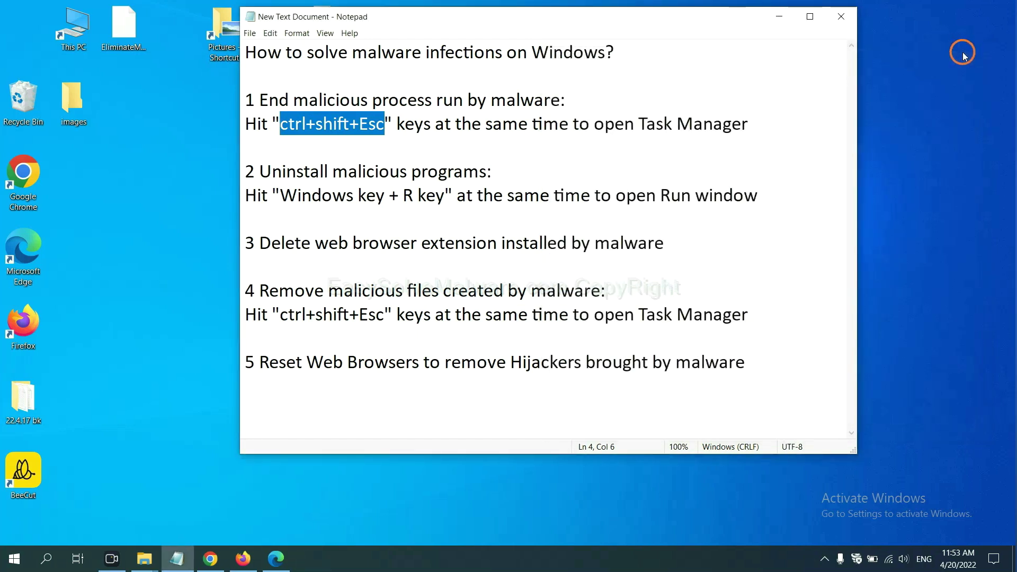
{"action": "left_click", "coordinate": [630, 185]}
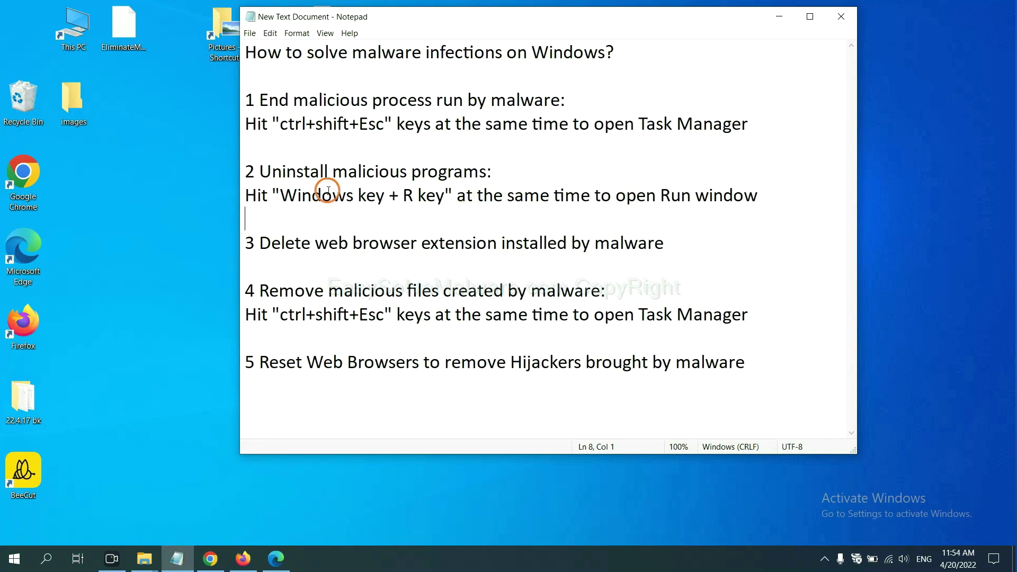
- Following step 2 of the notes, run 'control panel' from the Run dialog
{"action": "left_click", "coordinate": [278, 201]}
{"action": "left_click_drag", "start_coordinate": [277, 202], "coordinate": [442, 206]}
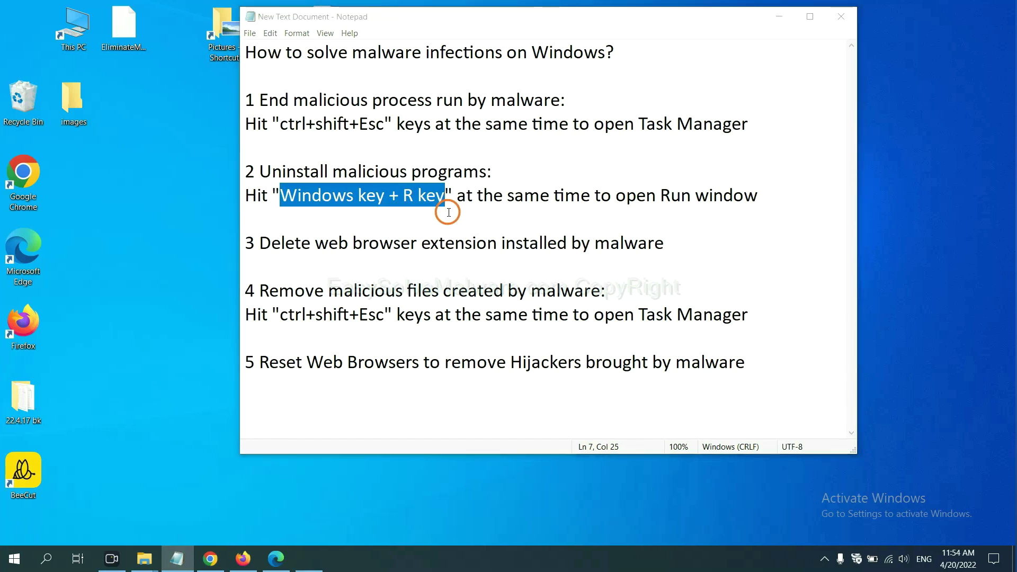
{"action": "key", "text": "super+r"}
{"action": "left_click_drag", "start_coordinate": [110, 417], "coordinate": [774, 178]}
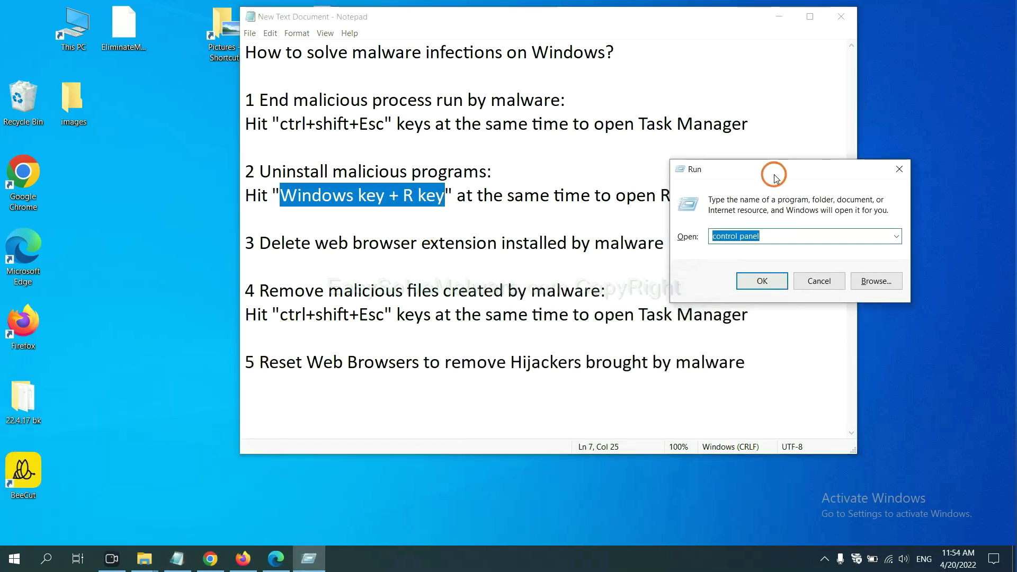
{"action": "left_click", "coordinate": [782, 235]}
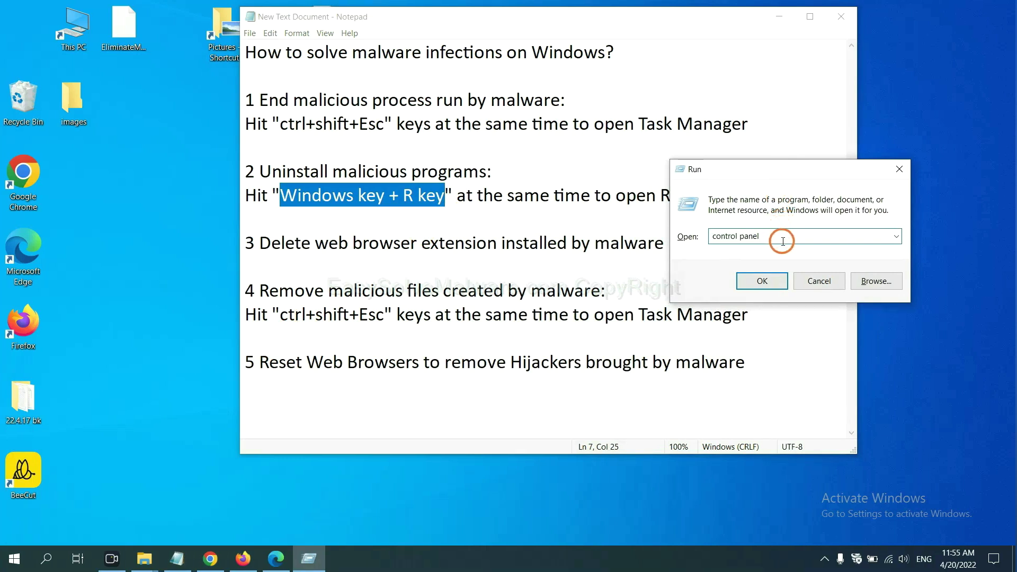
{"action": "left_click_drag", "start_coordinate": [787, 238], "coordinate": [693, 237]}
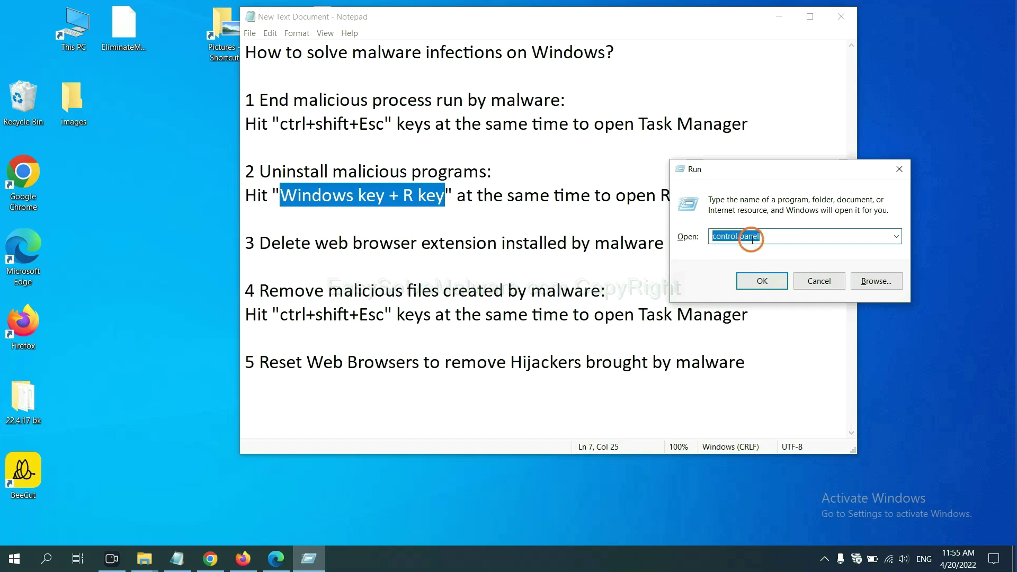
{"action": "left_click", "coordinate": [756, 287]}
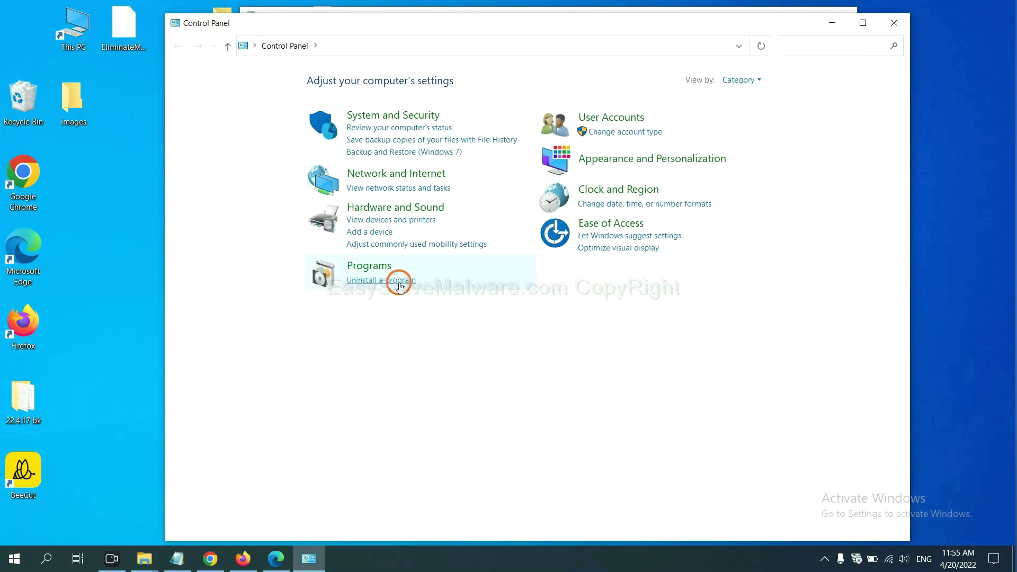
{"action": "left_click", "coordinate": [400, 287]}
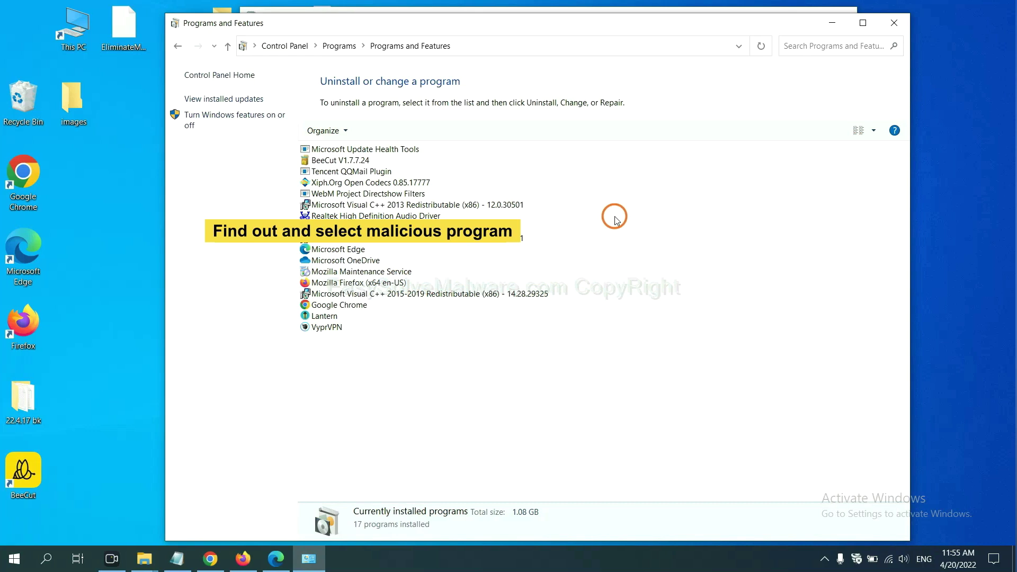
{"action": "left_click", "coordinate": [398, 182]}
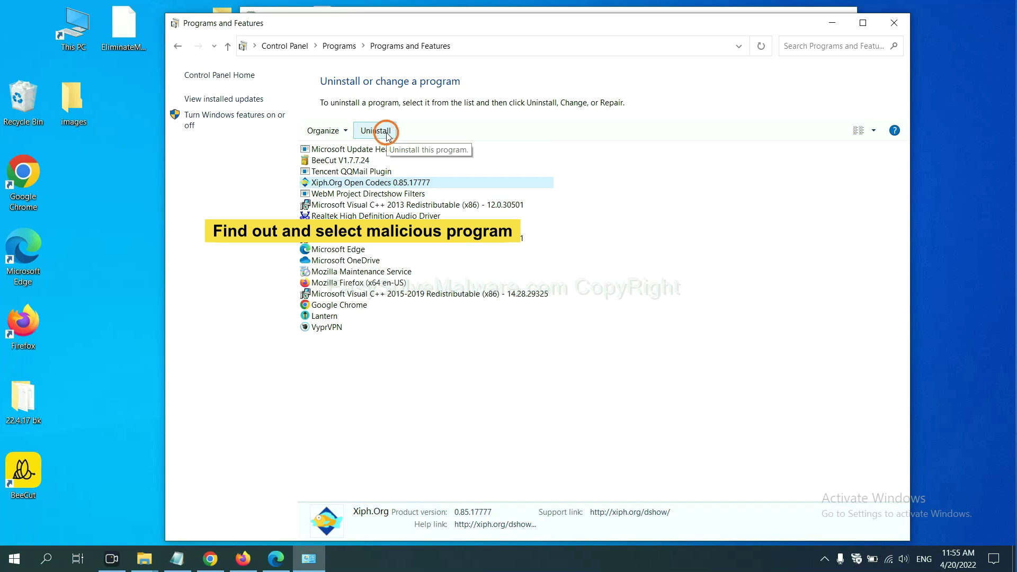
{"action": "left_click", "coordinate": [900, 25]}
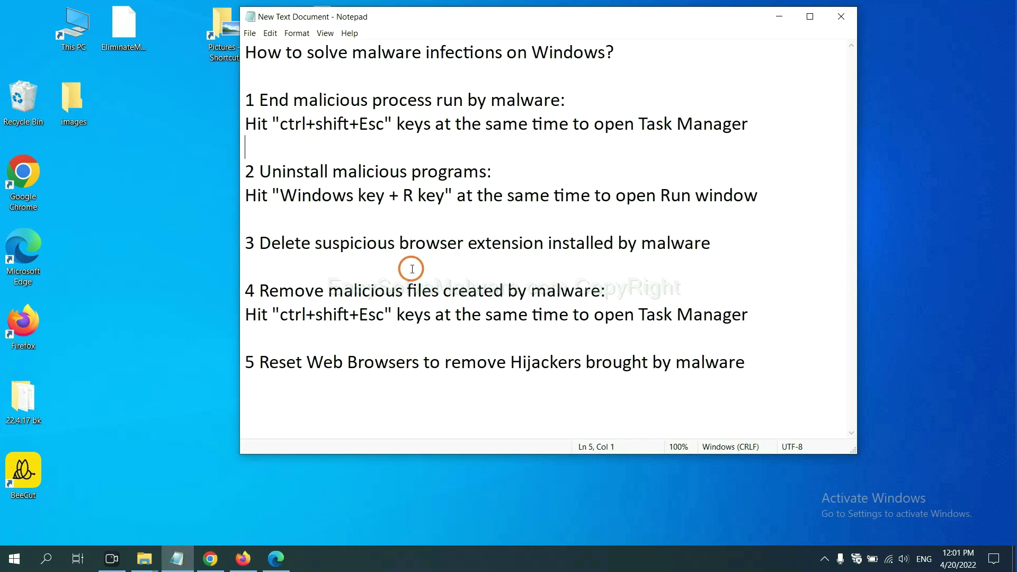
- Open Chrome's Extensions page through More tools to view the Scroll To Top extension
{"action": "left_click", "coordinate": [217, 559]}
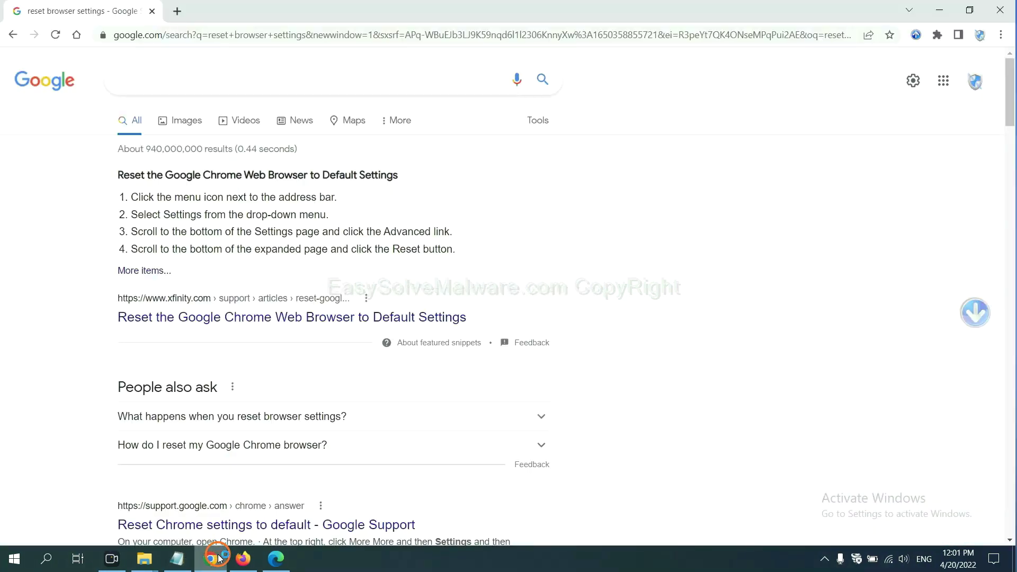
{"action": "left_click", "coordinate": [1000, 36]}
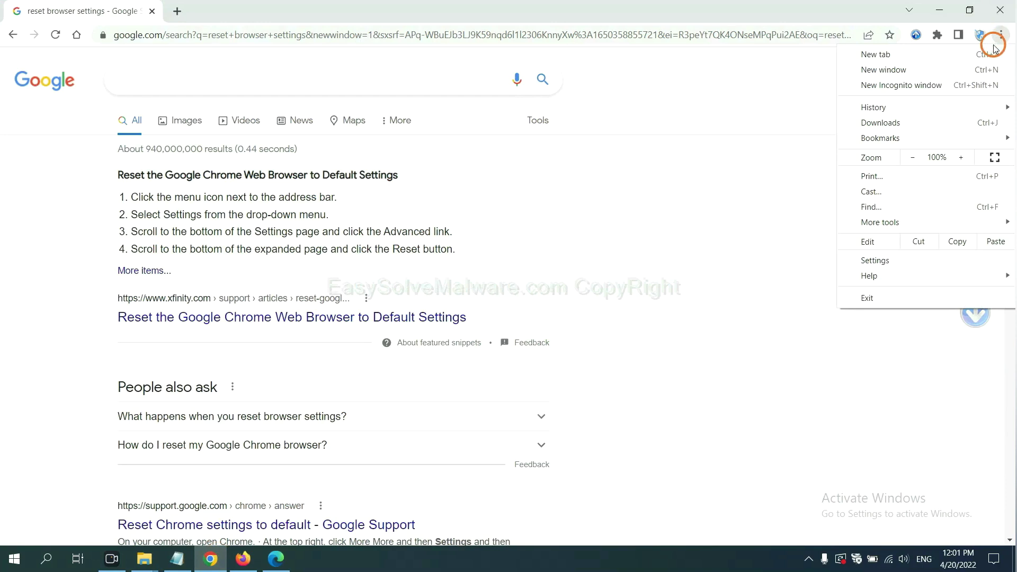
{"action": "mouse_move", "coordinate": [912, 223]}
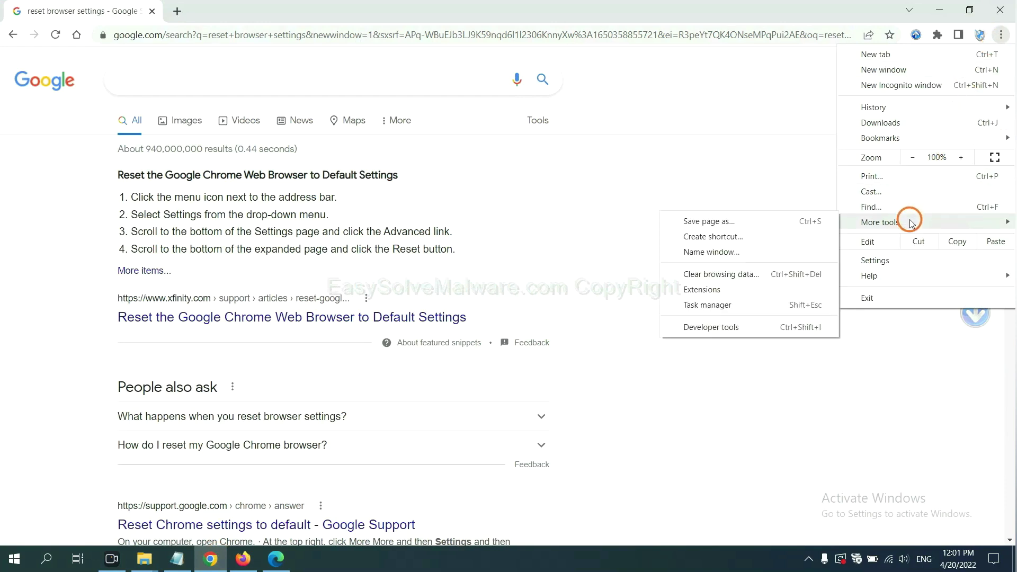
{"action": "left_click", "coordinate": [748, 289]}
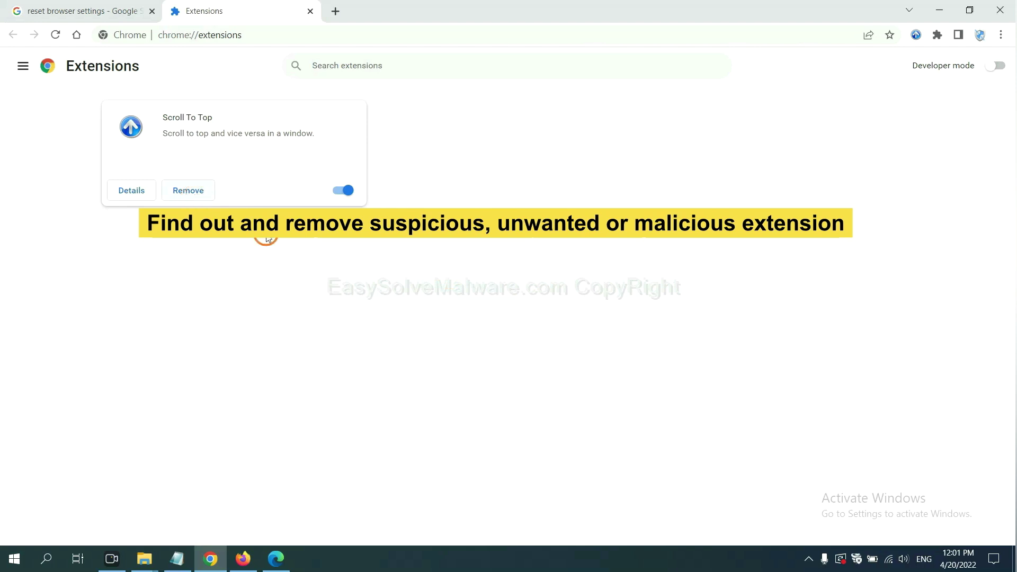
- Open Firefox's Add-ons Manager and show the GIPHY for Firefox extension's removal options
{"action": "left_click", "coordinate": [242, 558]}
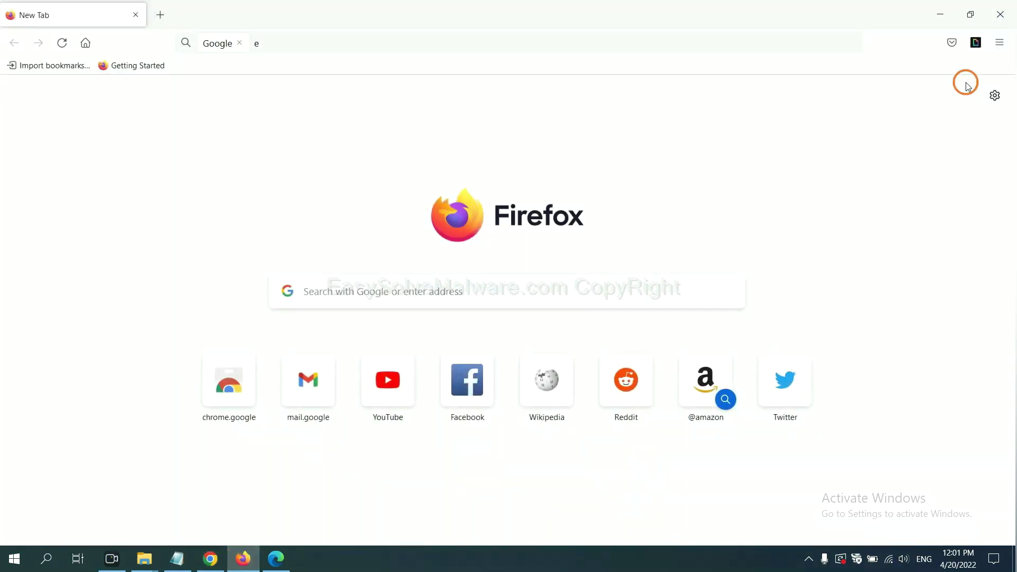
{"action": "left_click", "coordinate": [1003, 42]}
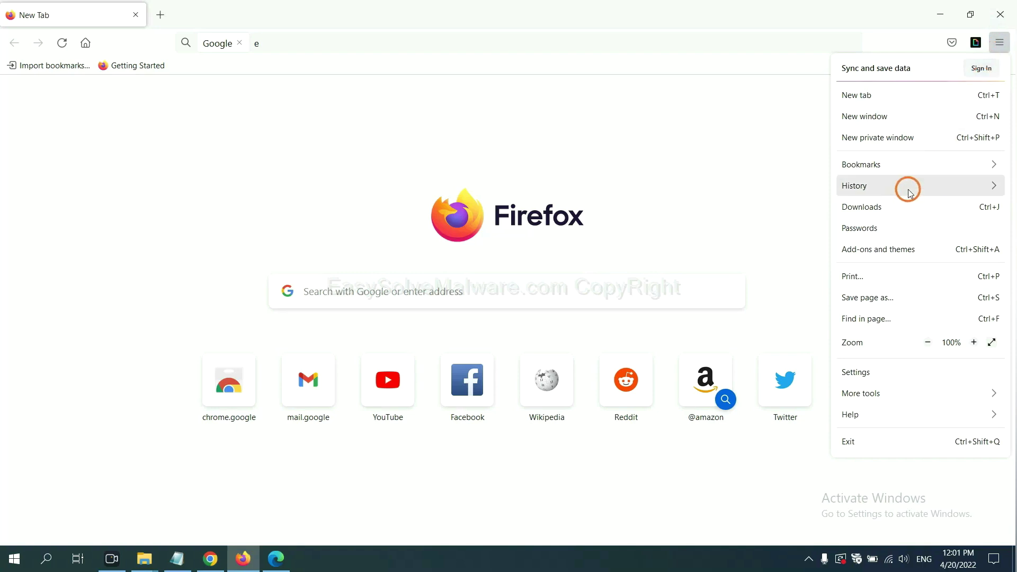
{"action": "left_click", "coordinate": [889, 253]}
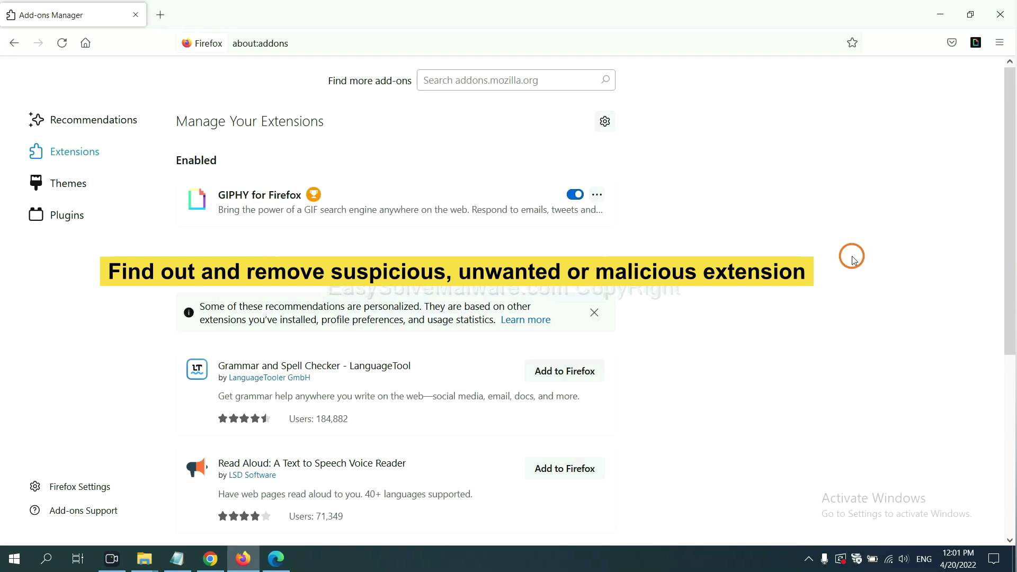
{"action": "left_click", "coordinate": [596, 196]}
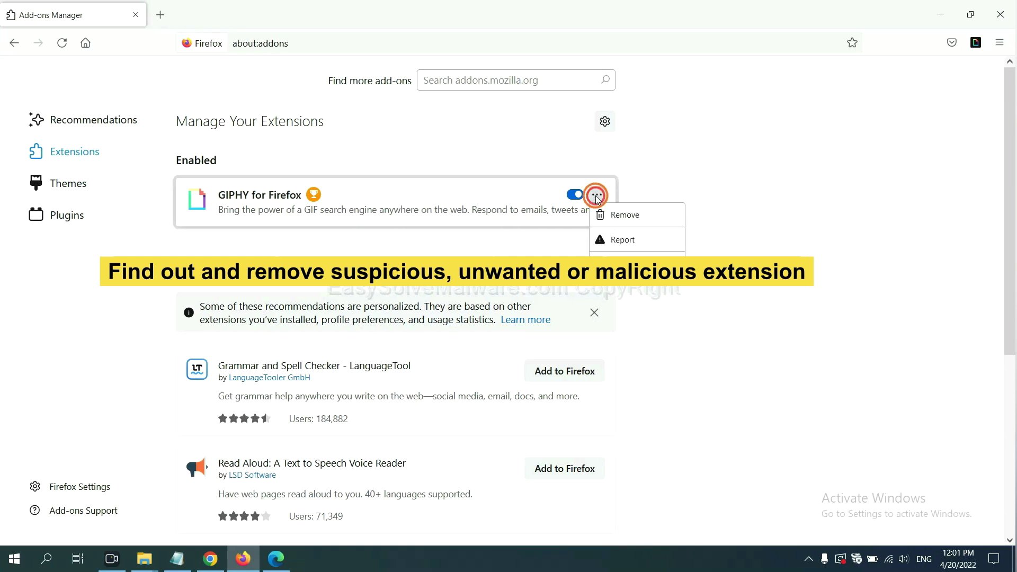
{"action": "left_click", "coordinate": [276, 559]}
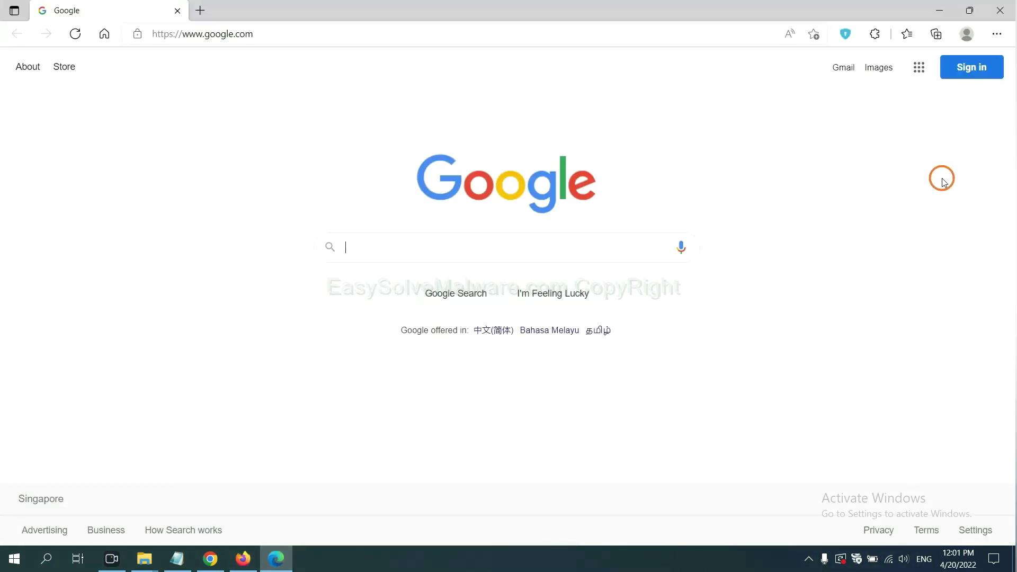
- Remove the ArcVpn Free Fast VPN Proxy extension from Edge's Manage extensions page
{"action": "left_click", "coordinate": [996, 37]}
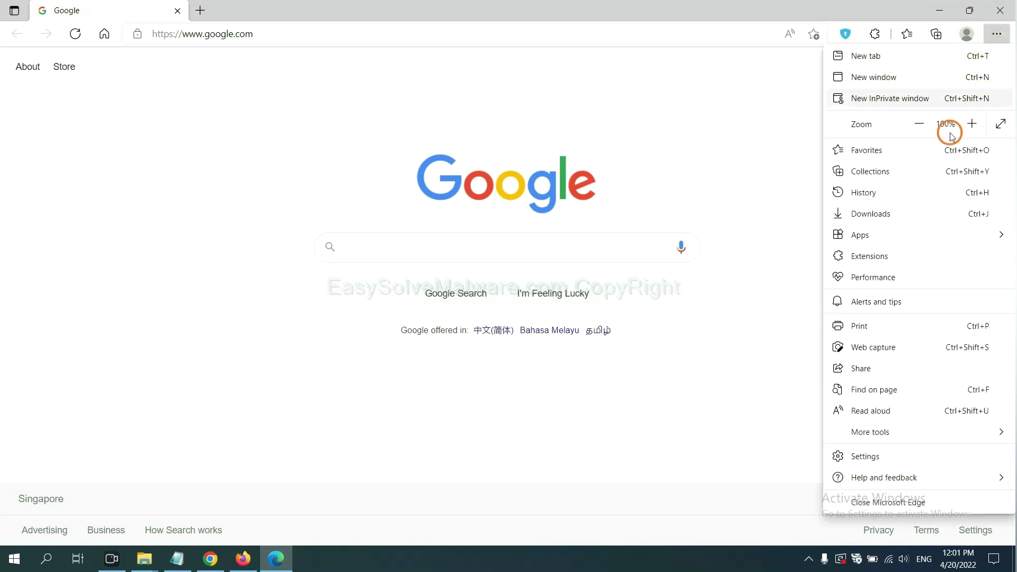
{"action": "left_click", "coordinate": [874, 258]}
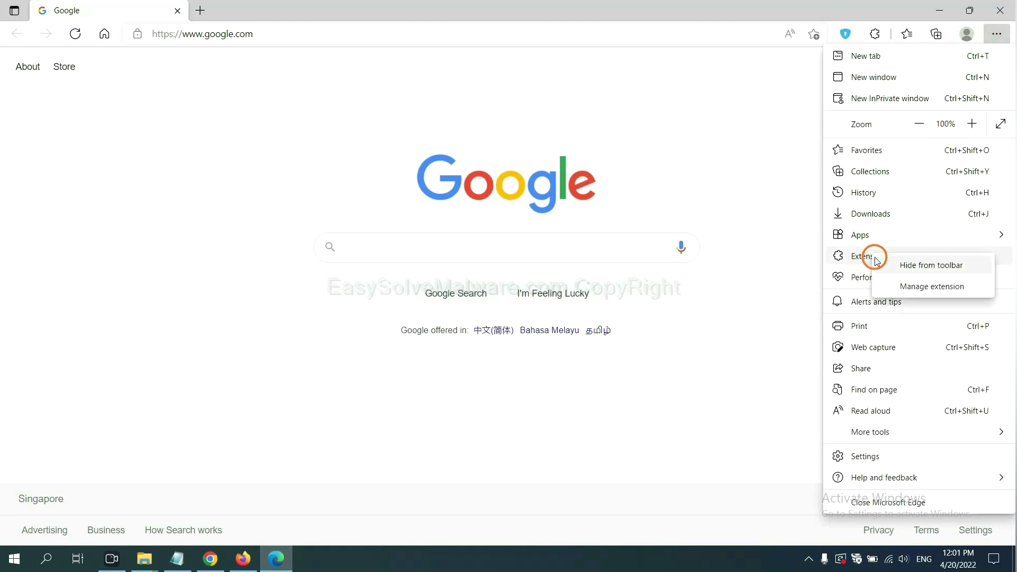
{"action": "left_click", "coordinate": [913, 286]}
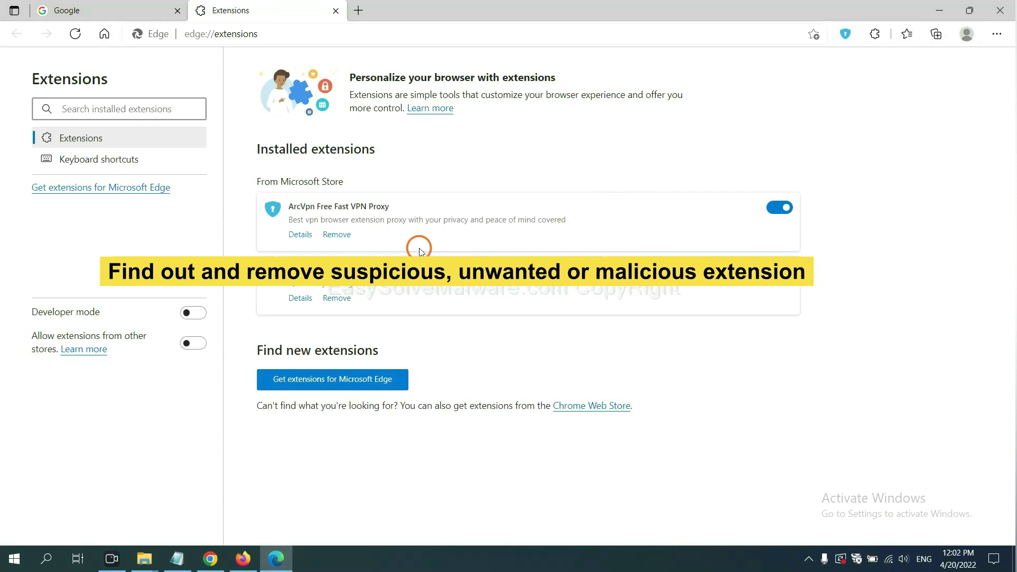
{"action": "left_click", "coordinate": [346, 236]}
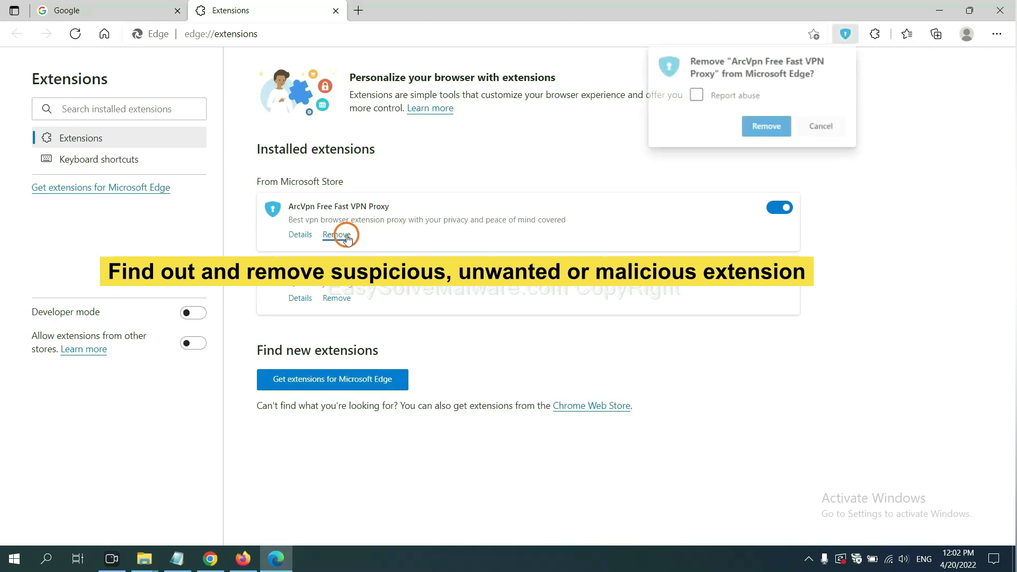
{"action": "left_click", "coordinate": [766, 127]}
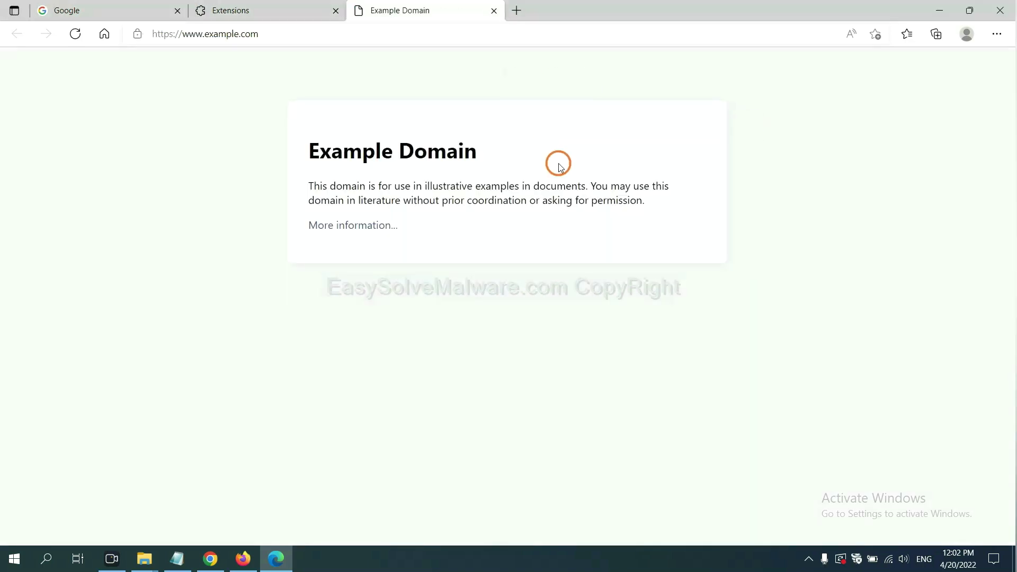
- Following step 4 in the Notepad notes, open the Run dialog with regedit entered
{"action": "left_click", "coordinate": [1014, 565]}
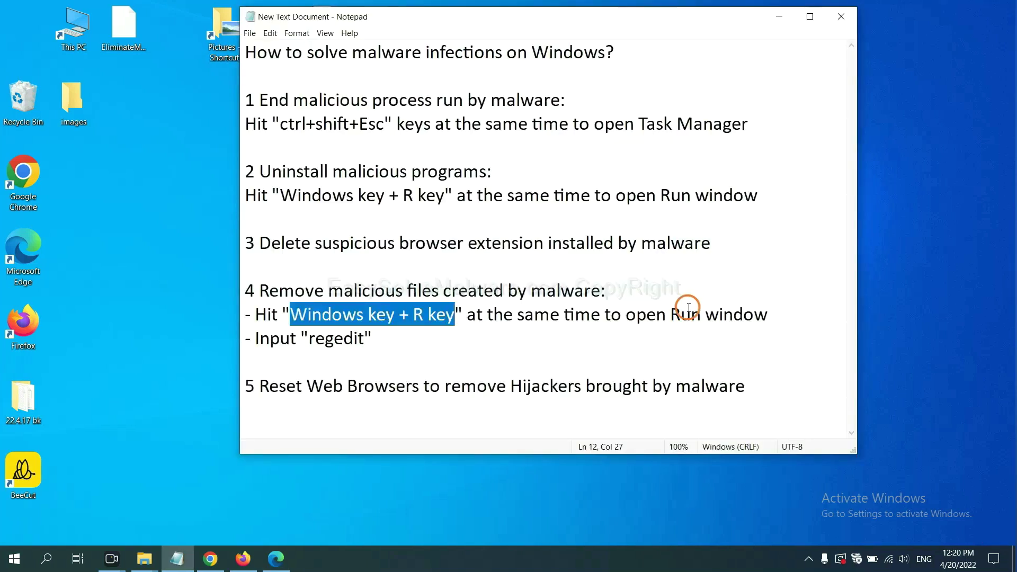
{"action": "left_click", "coordinate": [689, 315]}
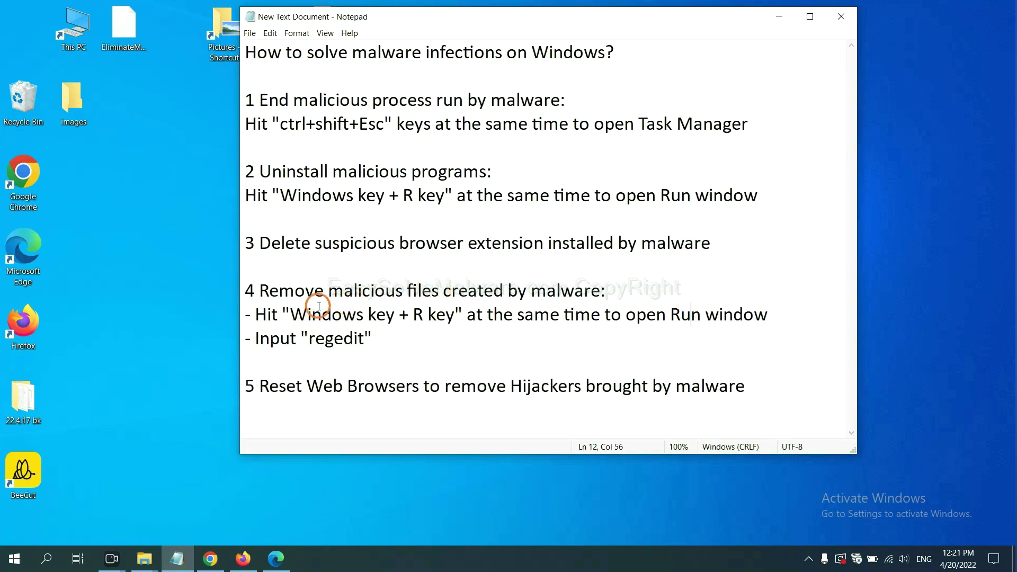
{"action": "left_click_drag", "start_coordinate": [261, 314], "coordinate": [577, 329]}
{"action": "left_click", "coordinate": [589, 320]}
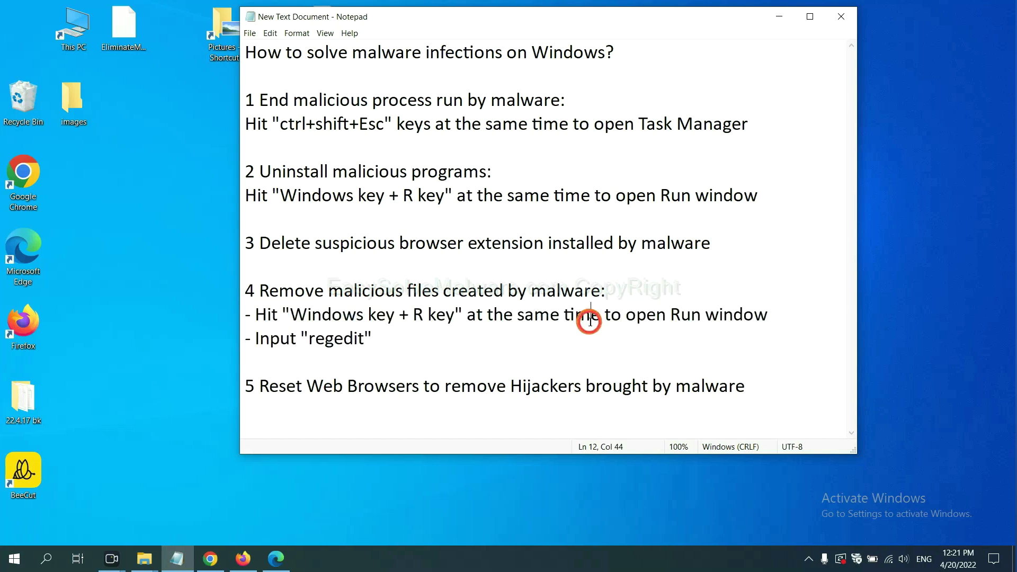
{"action": "key", "text": "super+r"}
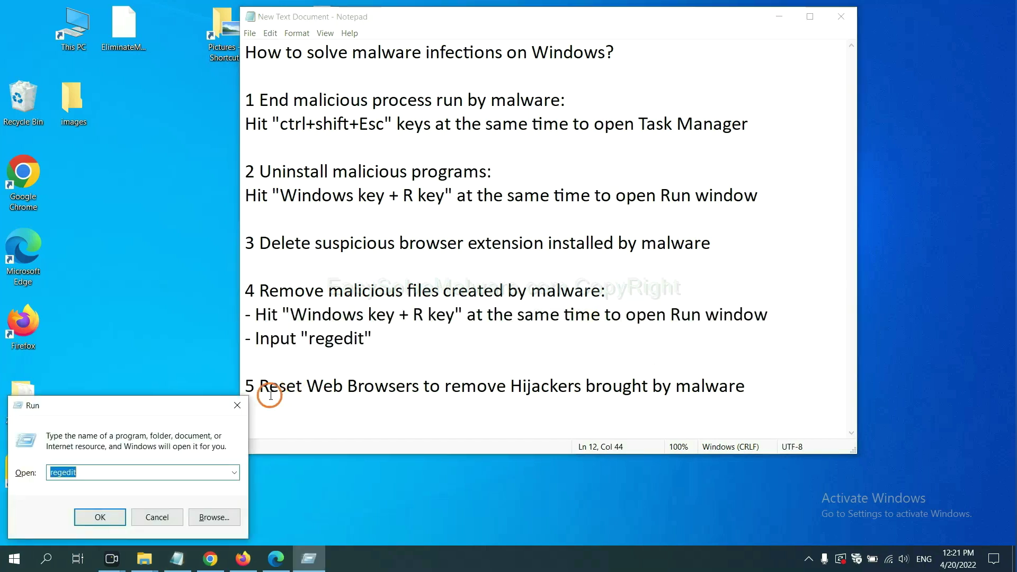
{"action": "left_click_drag", "start_coordinate": [186, 404], "coordinate": [807, 209]}
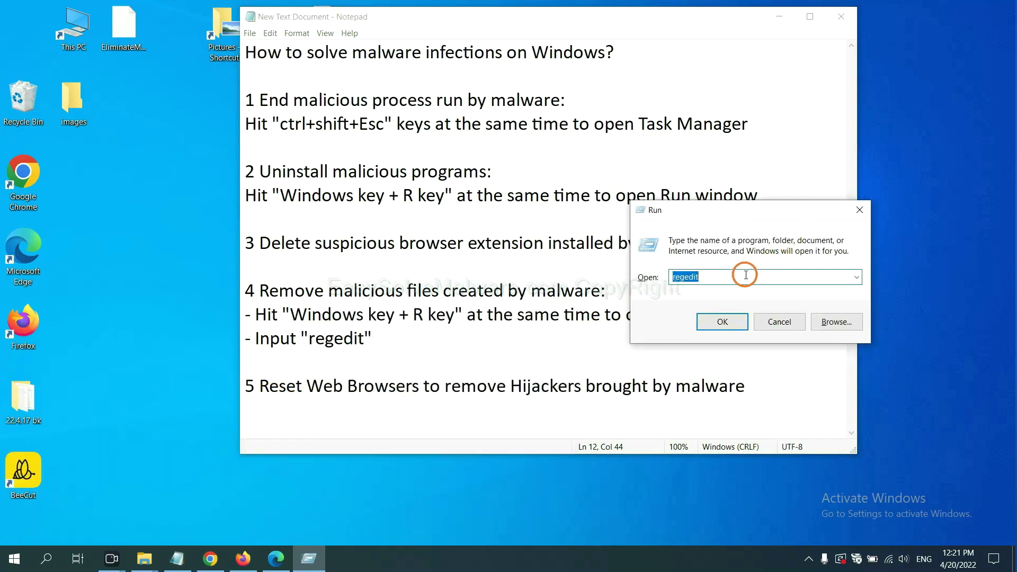
{"action": "left_click", "coordinate": [717, 279]}
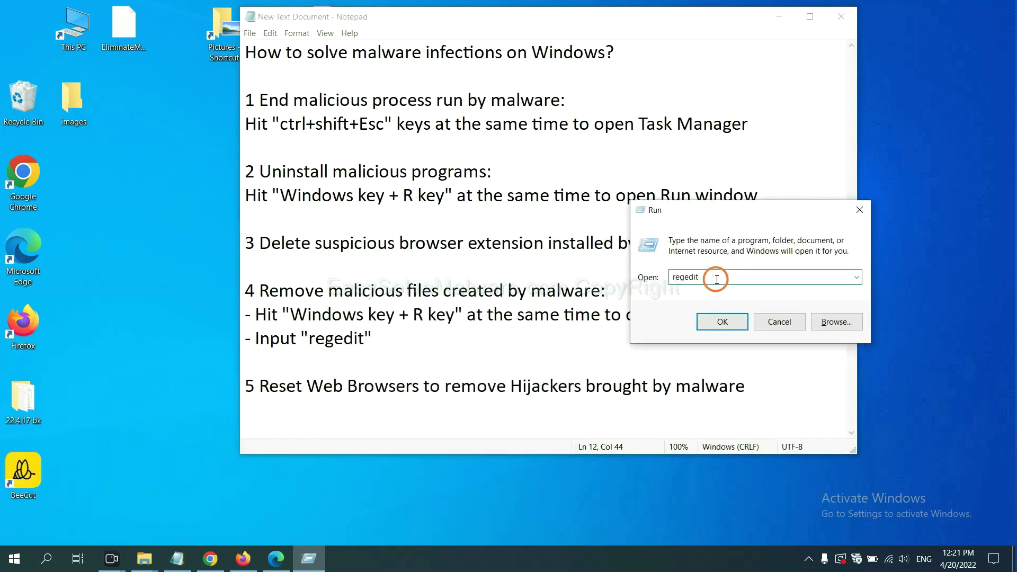
- Launch Registry Editor and use Edit > Find to search for the malware name
{"action": "left_click", "coordinate": [718, 321]}
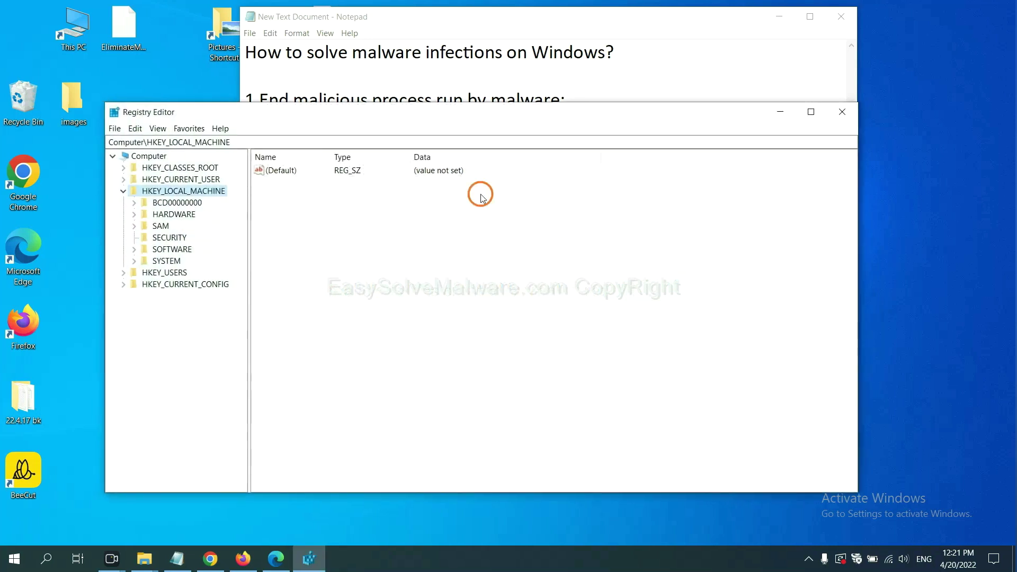
{"action": "left_click", "coordinate": [141, 130]}
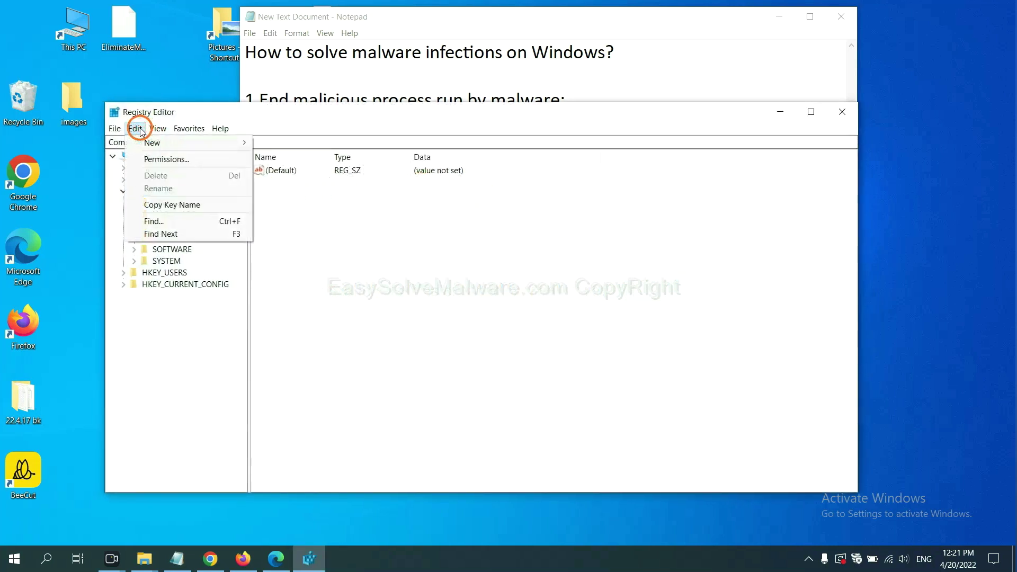
{"action": "left_click", "coordinate": [178, 220]}
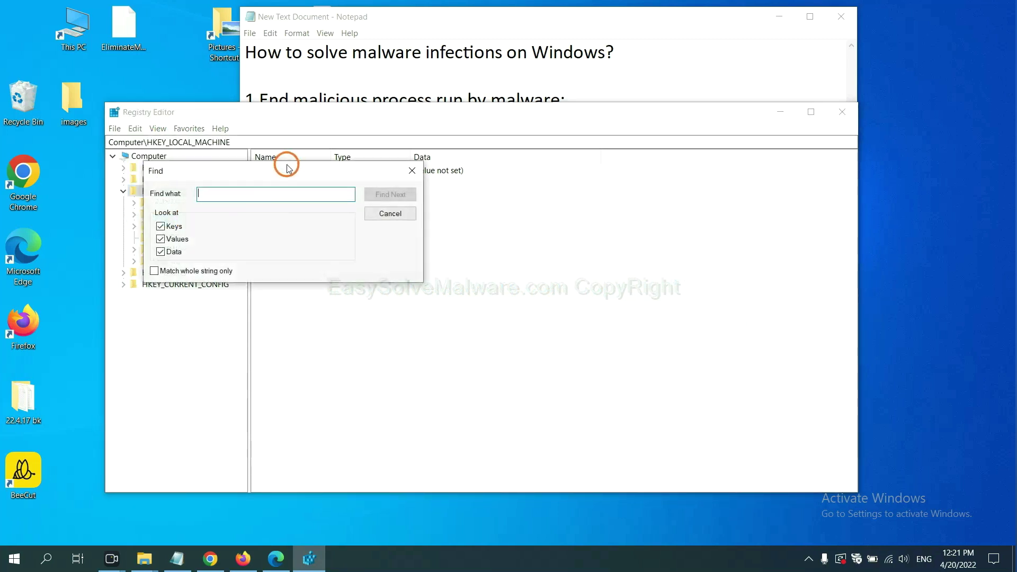
{"action": "left_click_drag", "start_coordinate": [287, 168], "coordinate": [386, 191]}
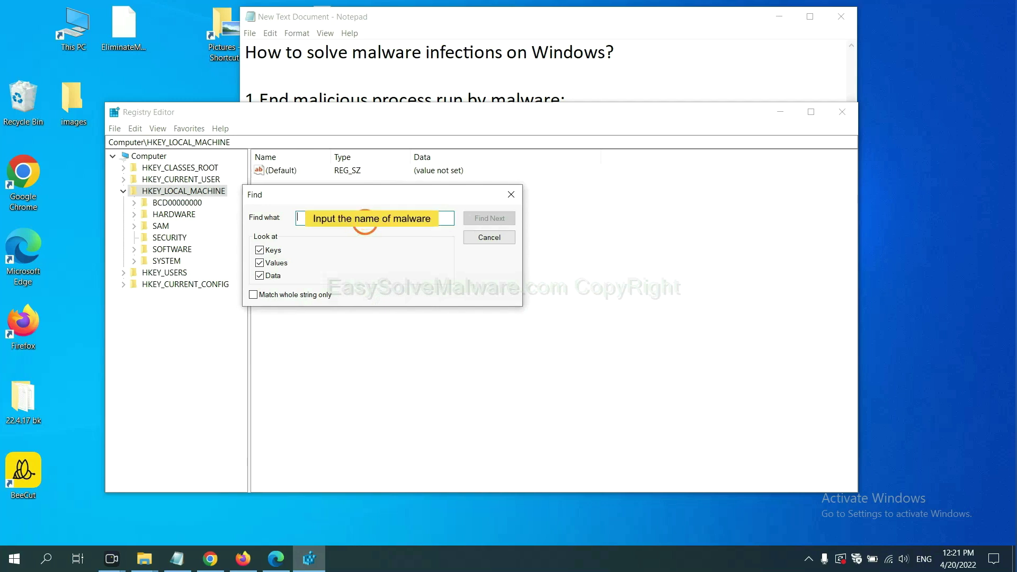
{"action": "type", "text": "e"}
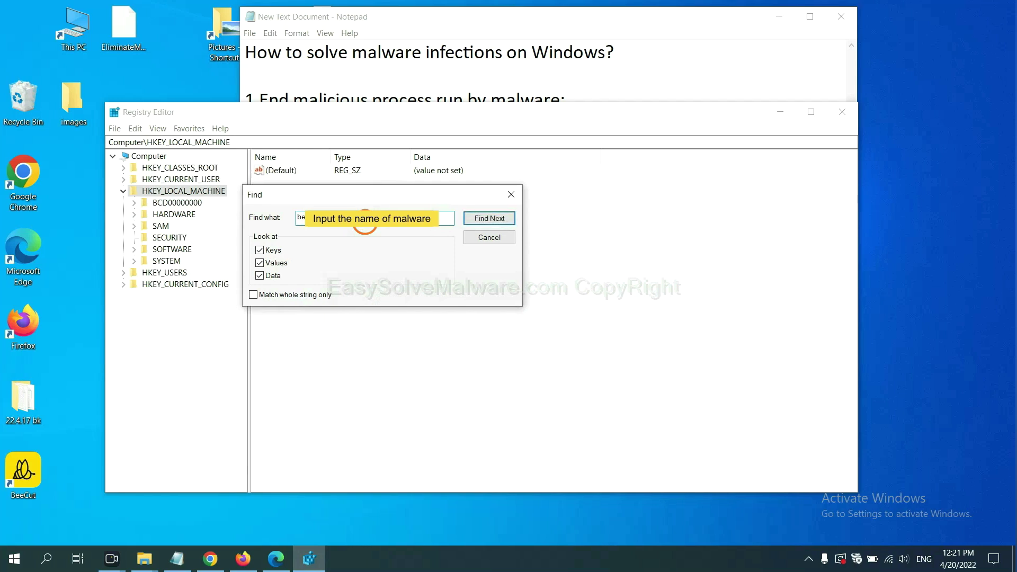
{"action": "left_click", "coordinate": [490, 218]}
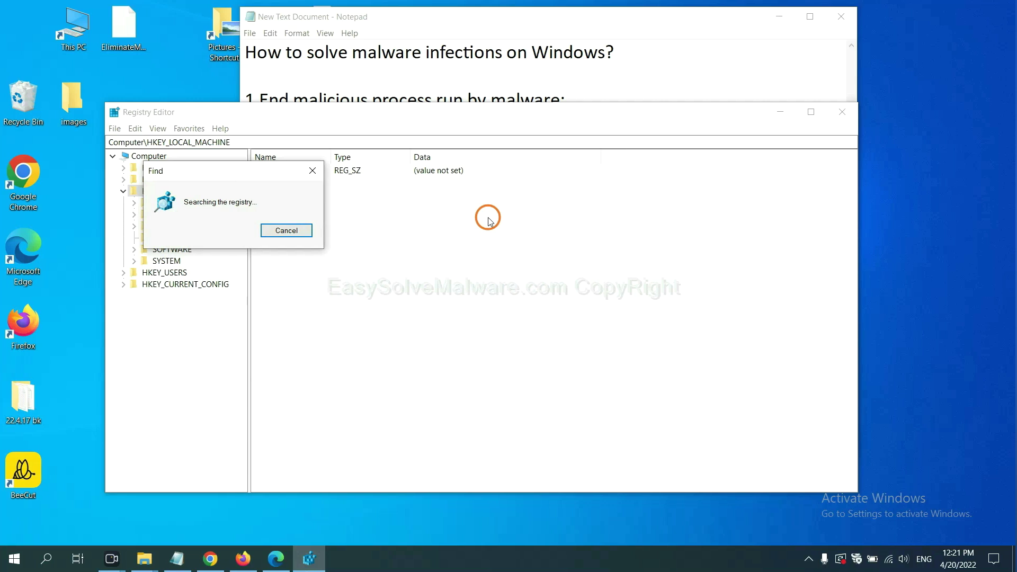
{"action": "left_click_drag", "start_coordinate": [249, 163], "coordinate": [404, 163]}
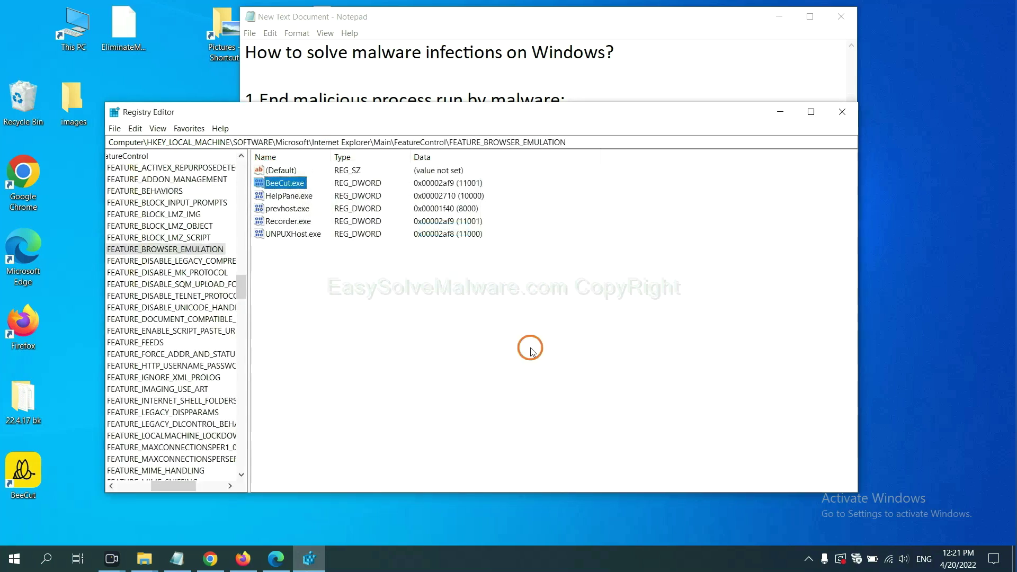
{"action": "mouse_move", "coordinate": [170, 486]}
{"action": "left_mouse_down"}
{"action": "mouse_move", "coordinate": [146, 485]}
{"action": "mouse_move", "coordinate": [162, 484]}
{"action": "left_mouse_up"}
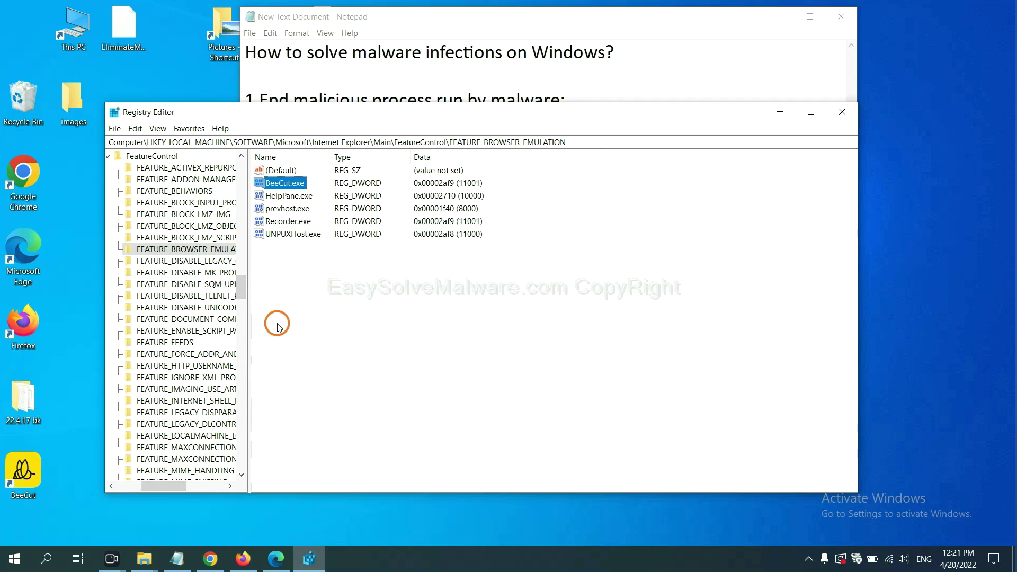
{"action": "right_click", "coordinate": [205, 251]}
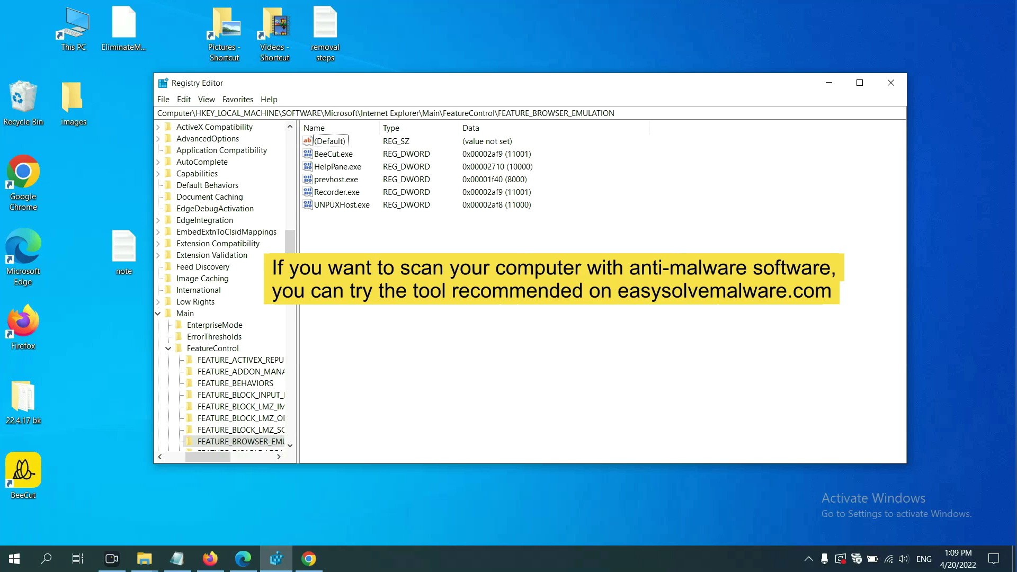
- Scroll through the easysolvemalware.com removal guide in Chrome
{"action": "left_click", "coordinate": [315, 562]}
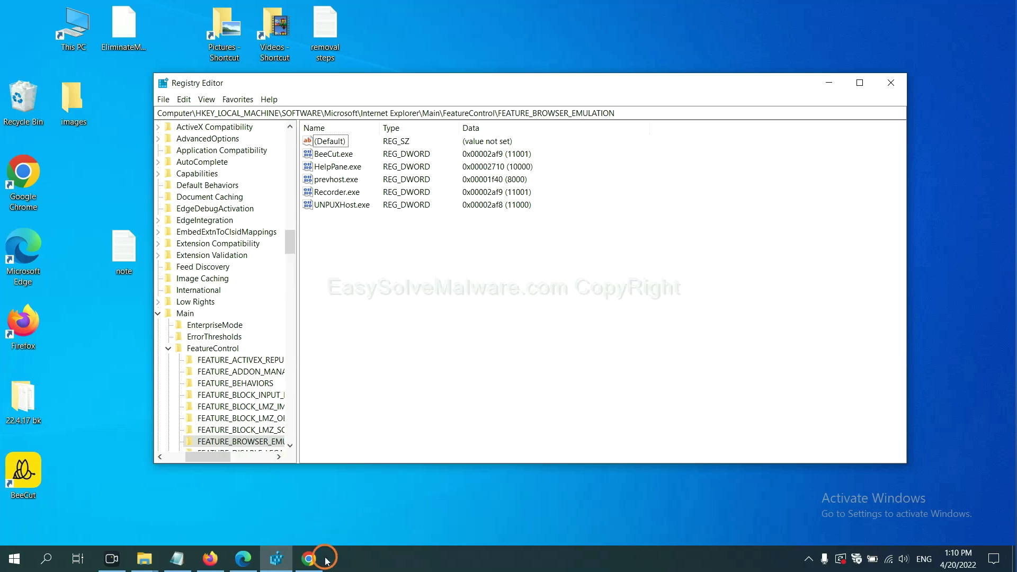
{"action": "scroll", "coordinate": [736, 350], "scroll_direction": "down", "scroll_amount": 2}
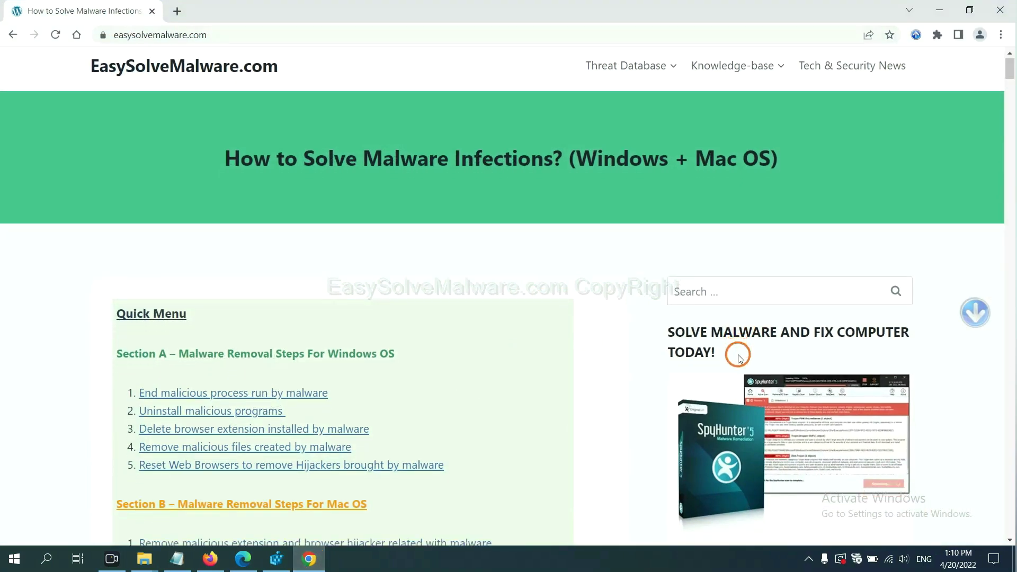
{"action": "scroll", "coordinate": [732, 371], "scroll_direction": "up", "scroll_amount": 1}
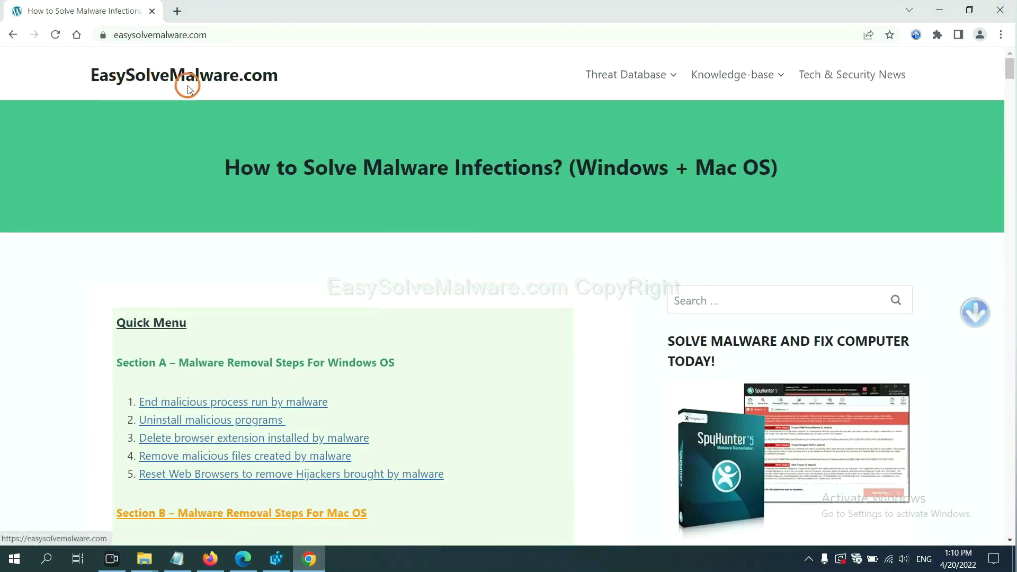
{"action": "scroll", "coordinate": [821, 344], "scroll_direction": "down", "scroll_amount": 3}
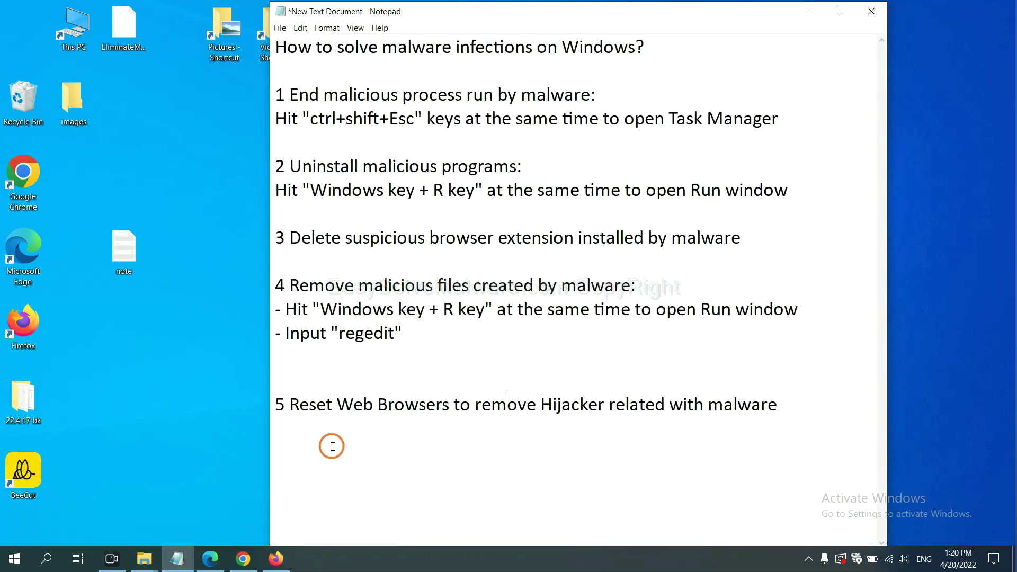
- In Chrome's Settings, search for reset and choose 'Restore settings to their original defaults'
{"action": "left_click", "coordinate": [241, 559]}
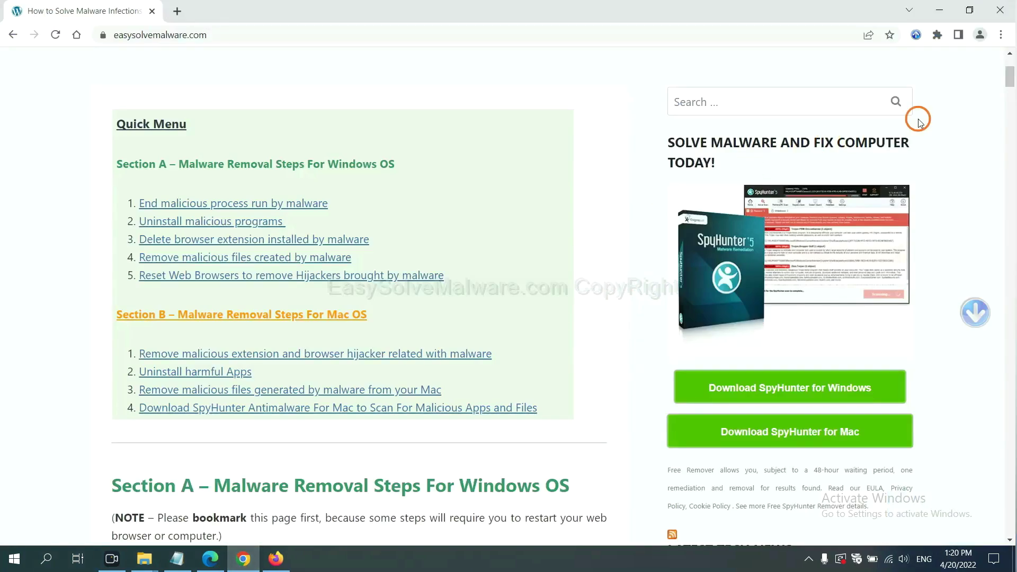
{"action": "left_click", "coordinate": [1002, 35]}
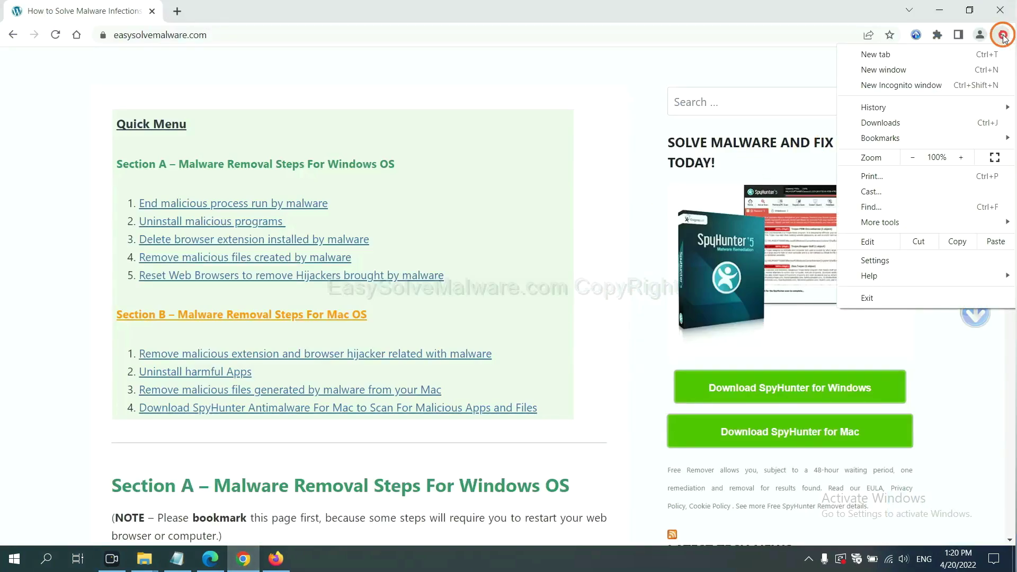
{"action": "left_click", "coordinate": [890, 260]}
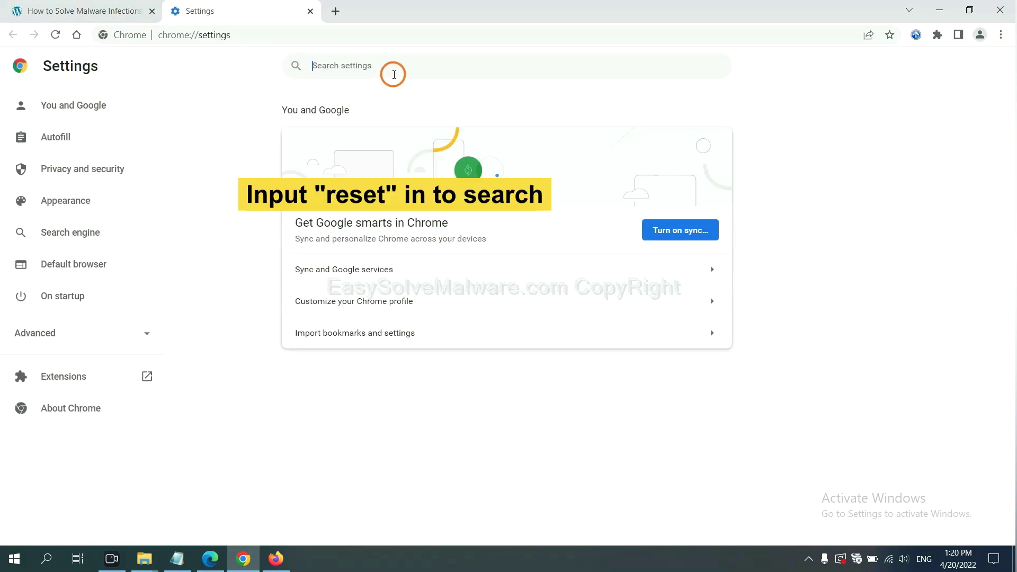
{"action": "type", "text": "reset"}
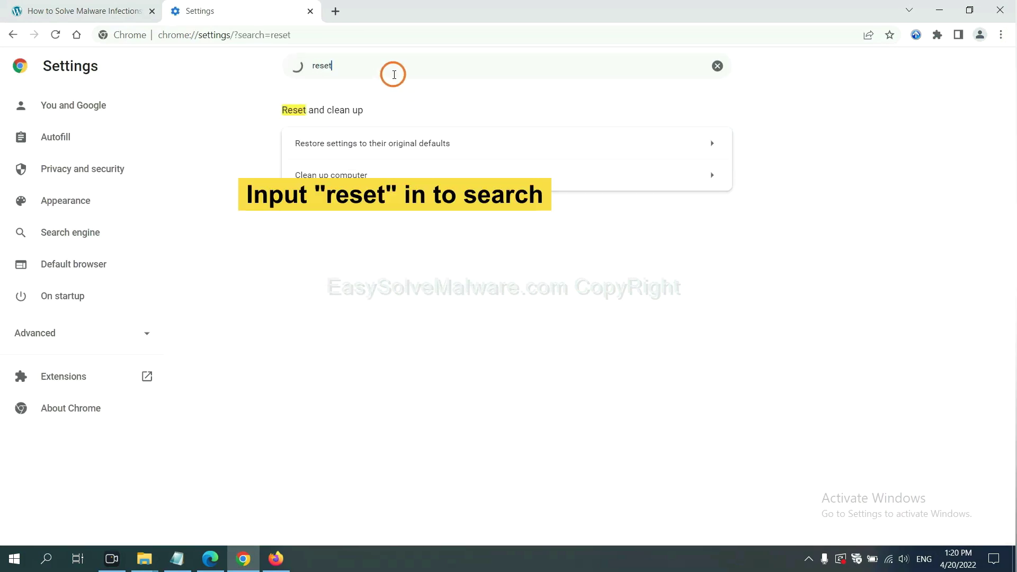
{"action": "left_click", "coordinate": [432, 142]}
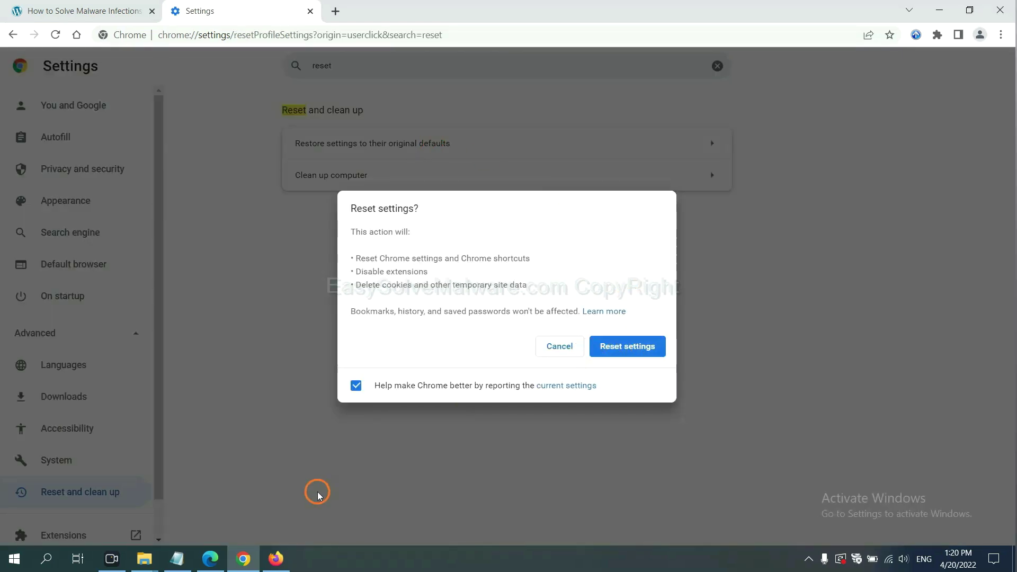
- From Firefox's Troubleshooting Information page, choose Refresh Firefox and confirm the refresh
{"action": "left_click", "coordinate": [279, 558]}
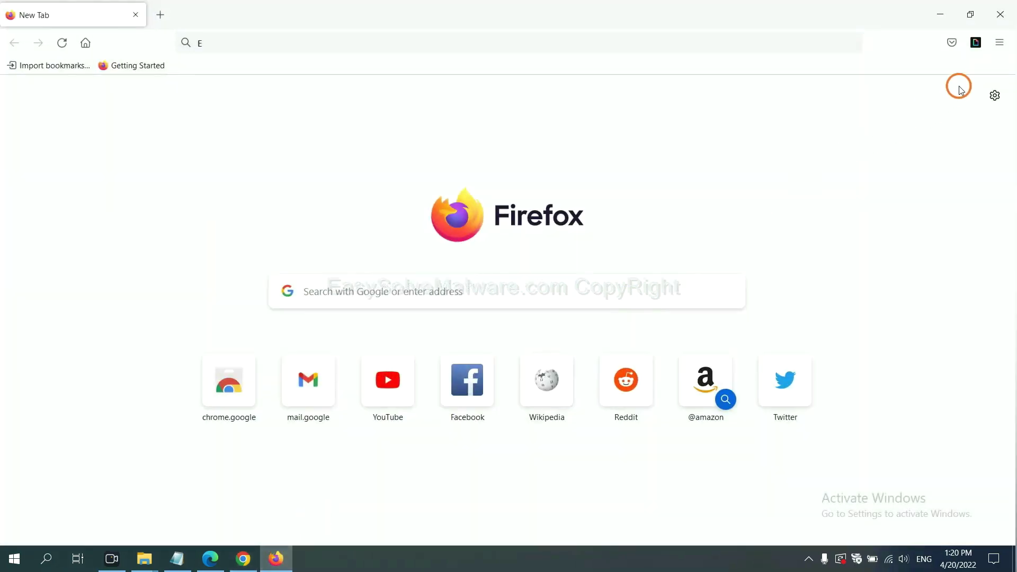
{"action": "left_click", "coordinate": [999, 46]}
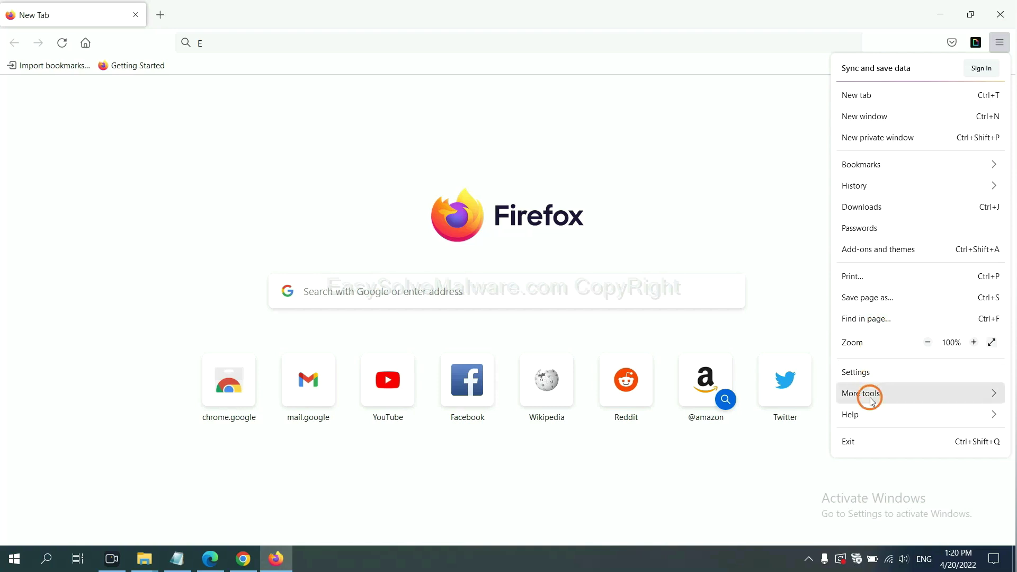
{"action": "left_click", "coordinate": [873, 414]}
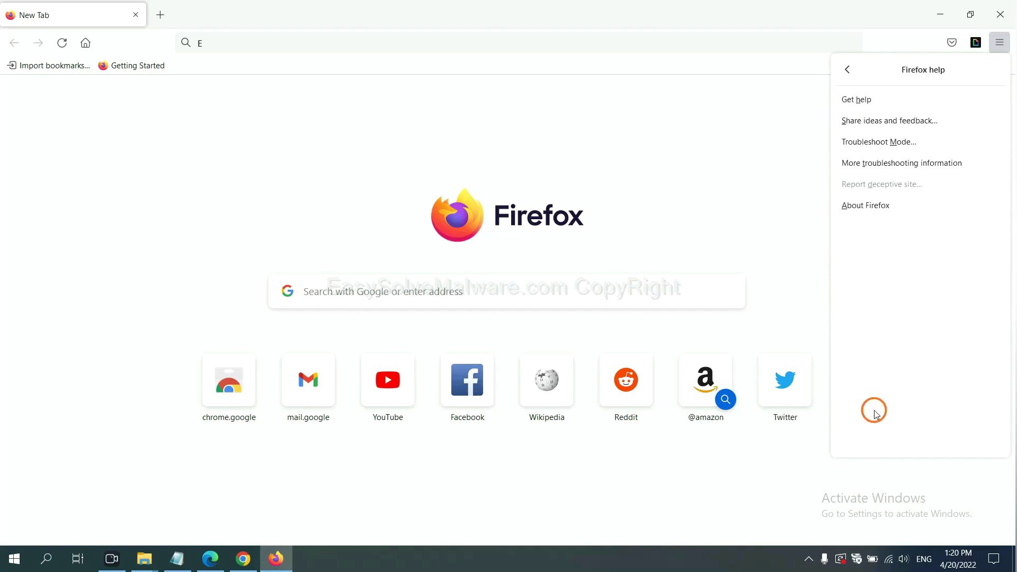
{"action": "left_click", "coordinate": [894, 164]}
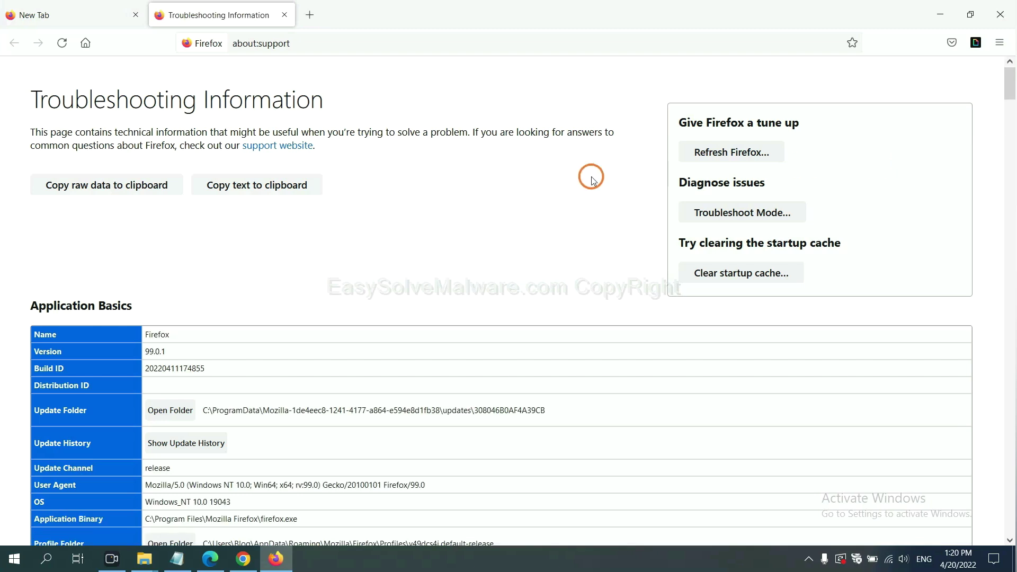
{"action": "left_click", "coordinate": [713, 155]}
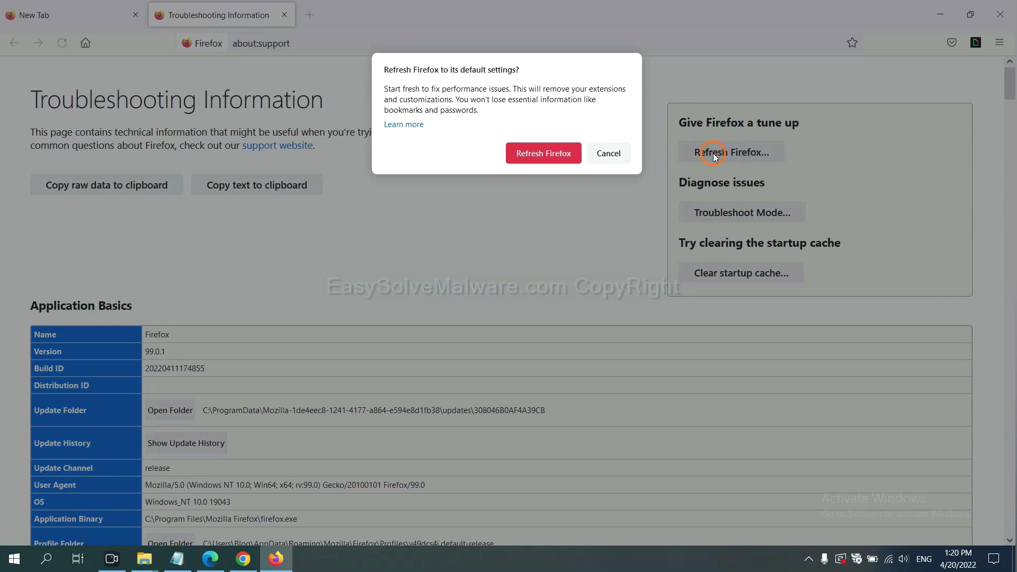
{"action": "left_click", "coordinate": [550, 157]}
- In Edge's Settings, search 'reset' and choose 'Restore settings to their default values'
{"action": "left_click", "coordinate": [211, 559]}
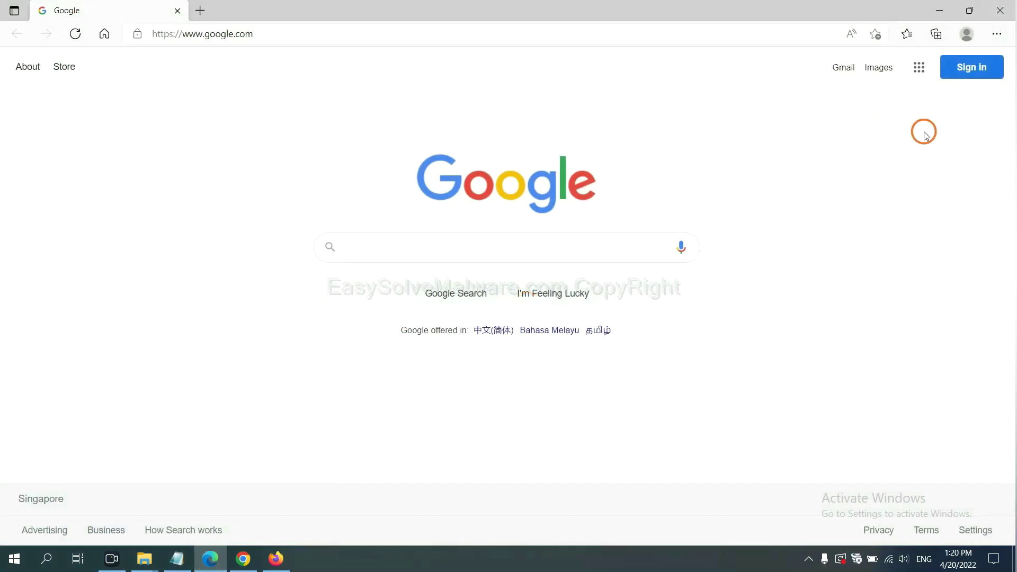
{"action": "left_click", "coordinate": [997, 35]}
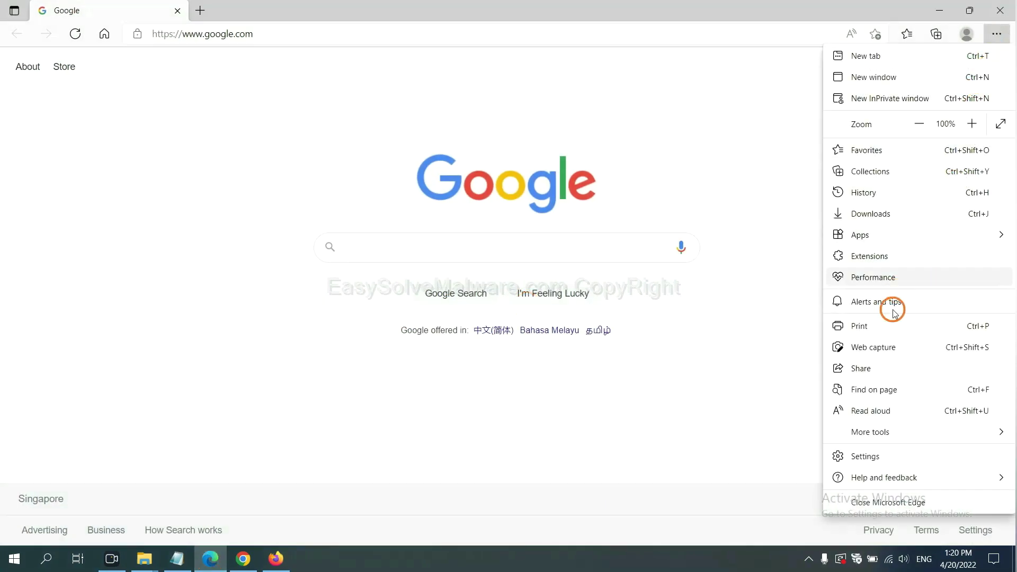
{"action": "left_click", "coordinate": [875, 457]}
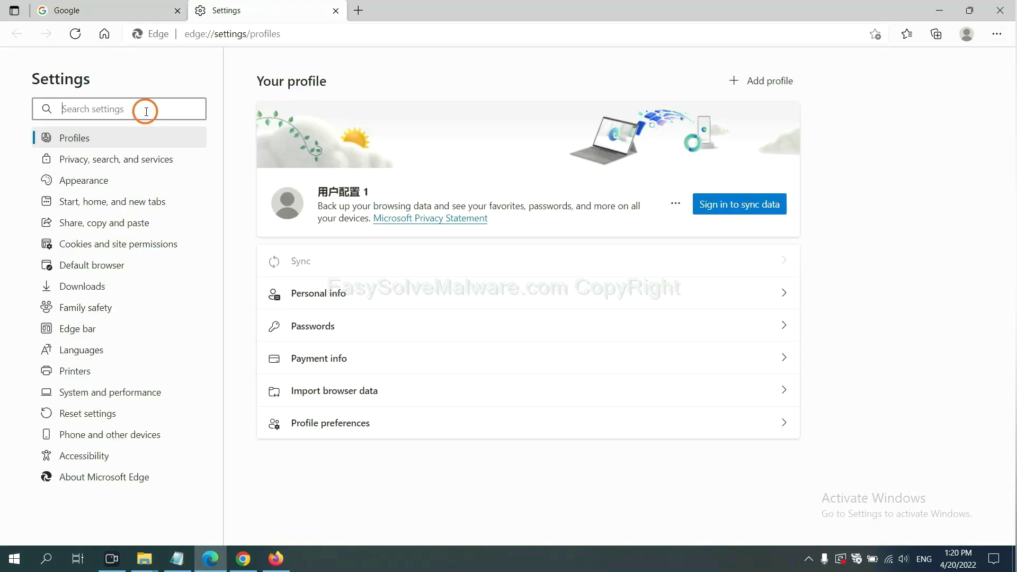
{"action": "type", "text": "reset"}
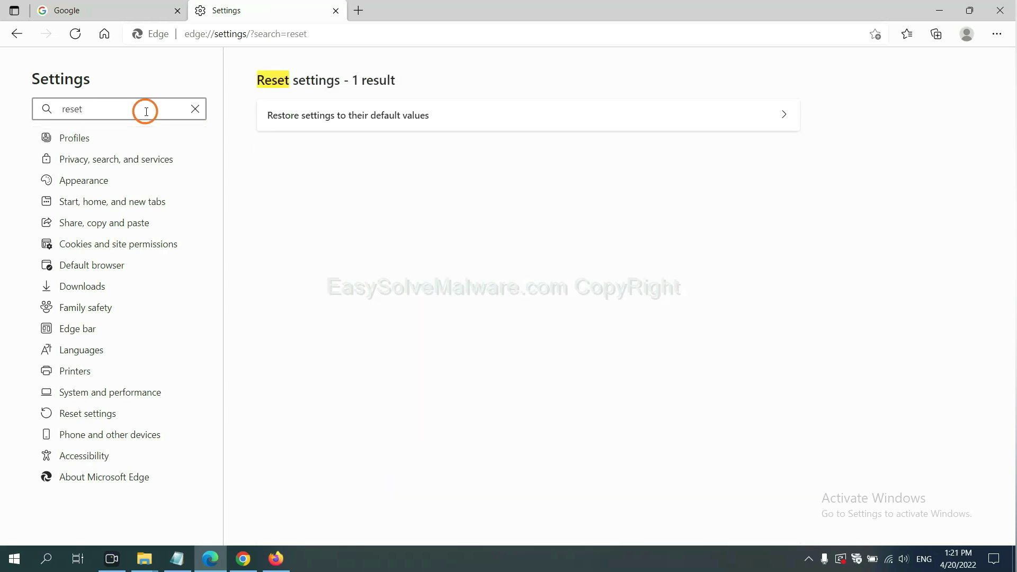
{"action": "left_click", "coordinate": [353, 113]}
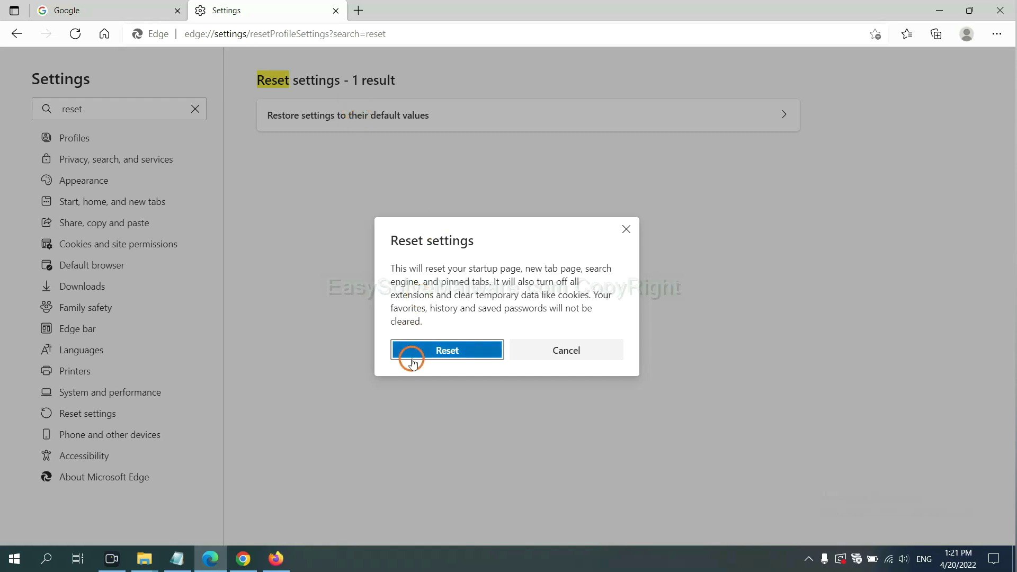